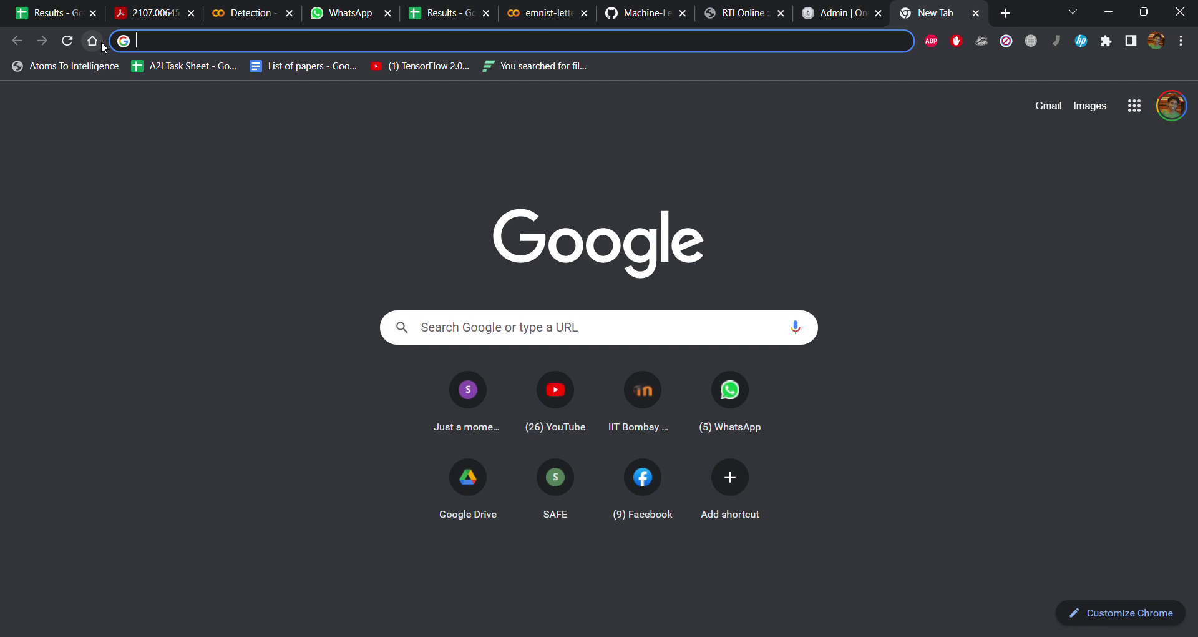
# Open rtionline.gov.in and dismiss the Azadi Ka Amrit Mahotsav announcement.
pyautogui.write('rtionline.gov.in')
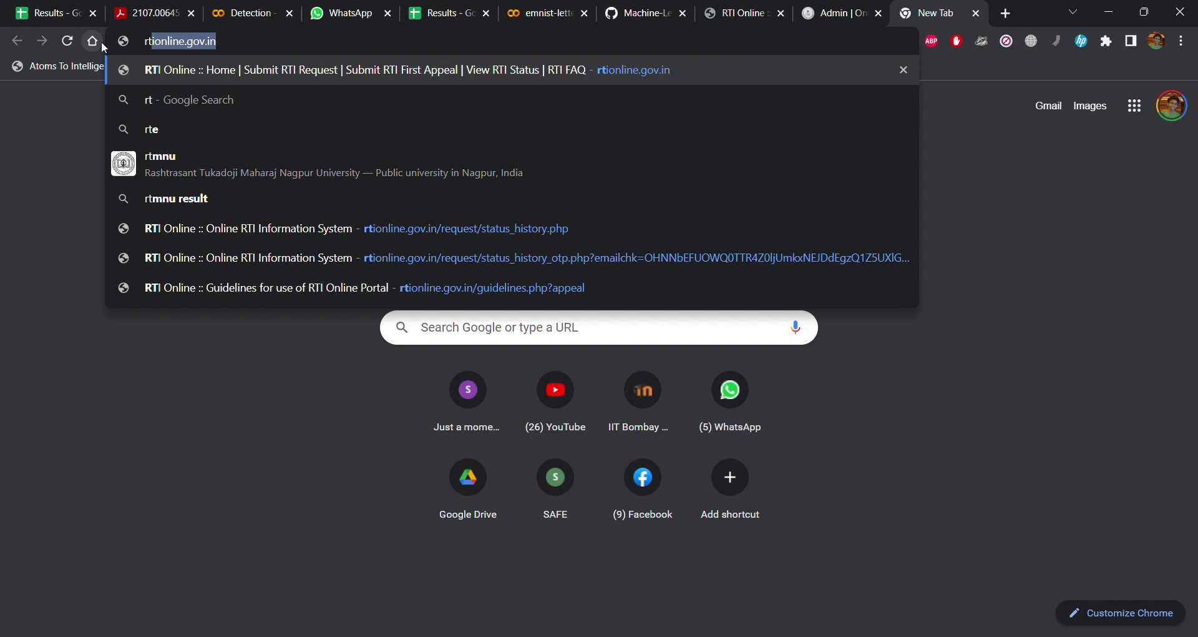
pyautogui.press('Return')
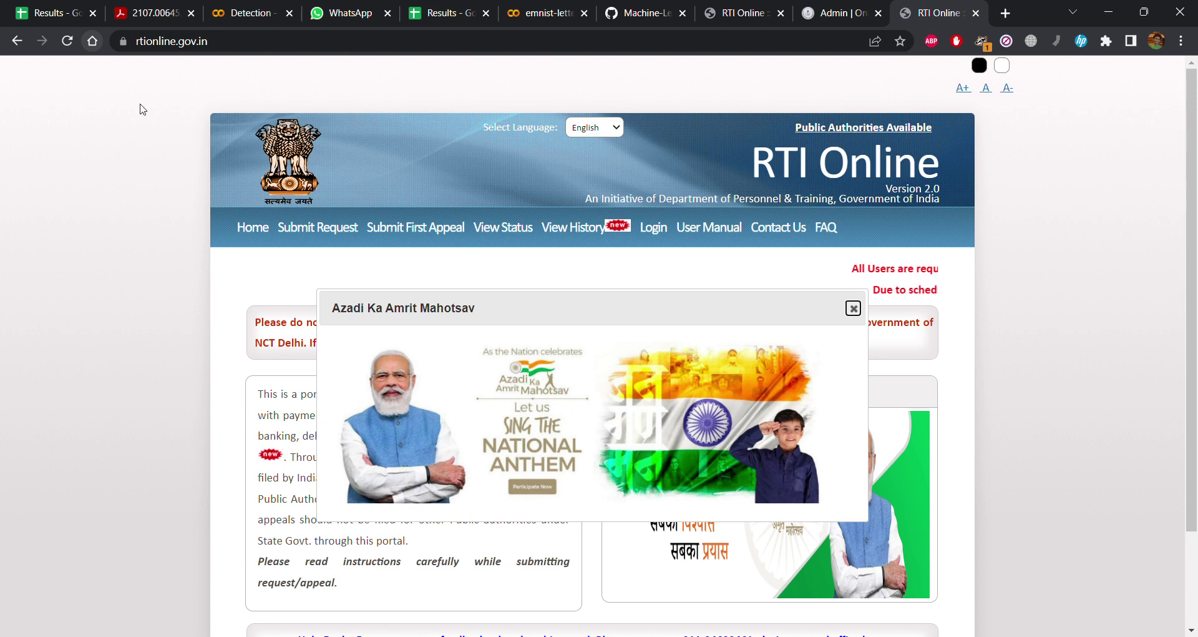
pyautogui.click(853, 308)
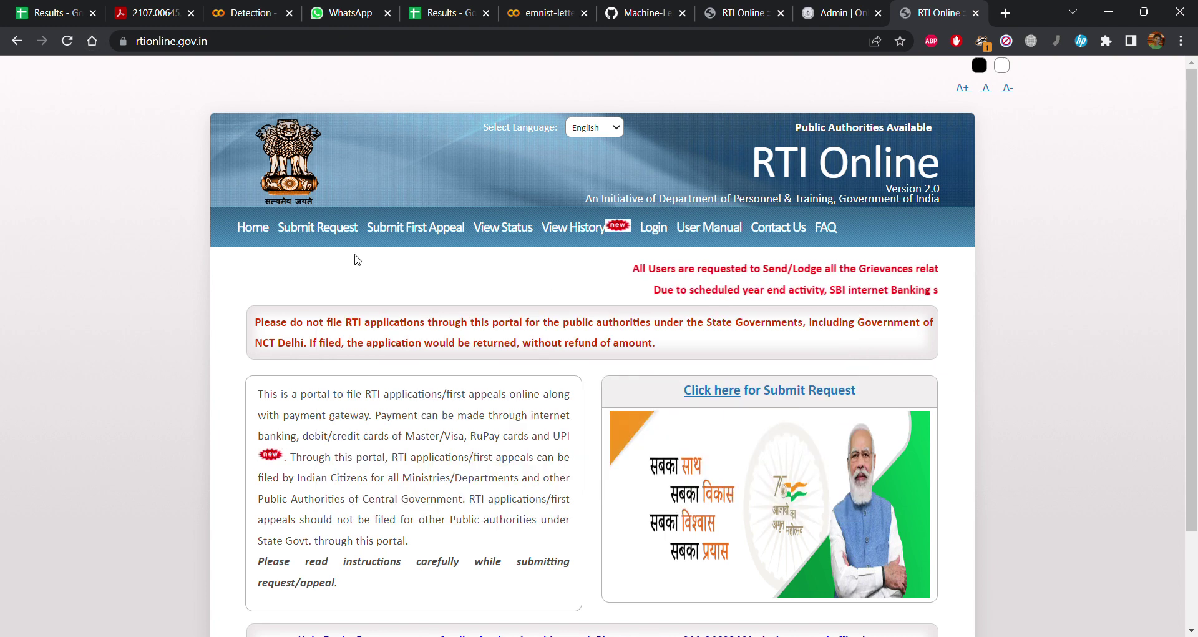
# Start a new RTI request and accept the guidelines as read and understood to reach the request form.
pyautogui.click(322, 233)
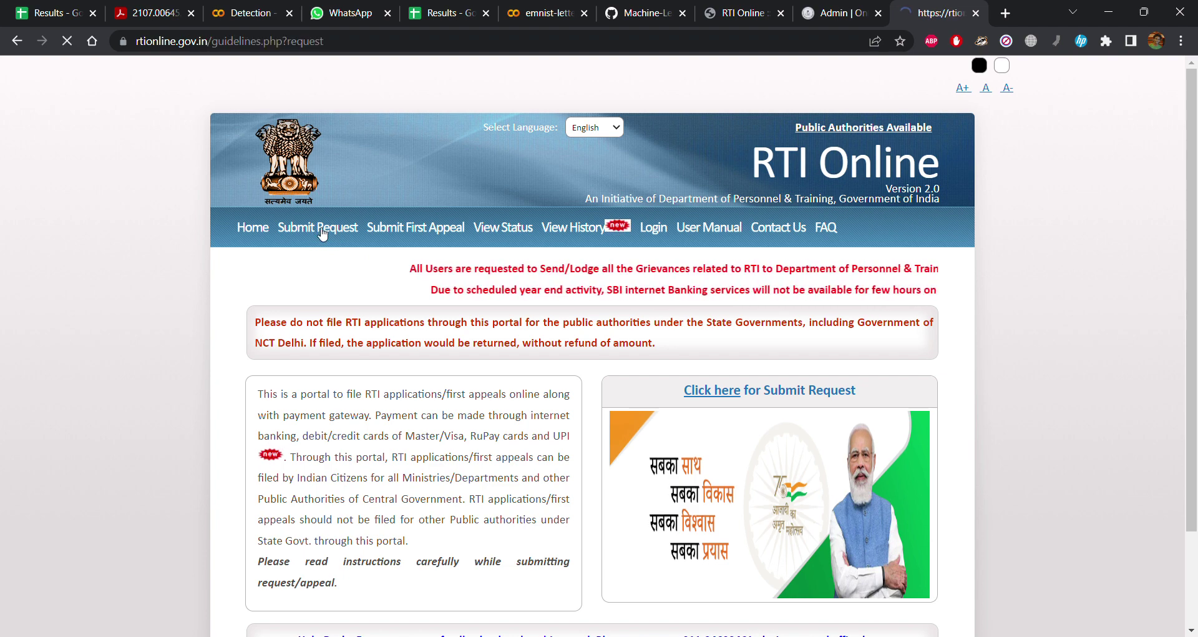
pyautogui.scroll(-8, 322, 232)
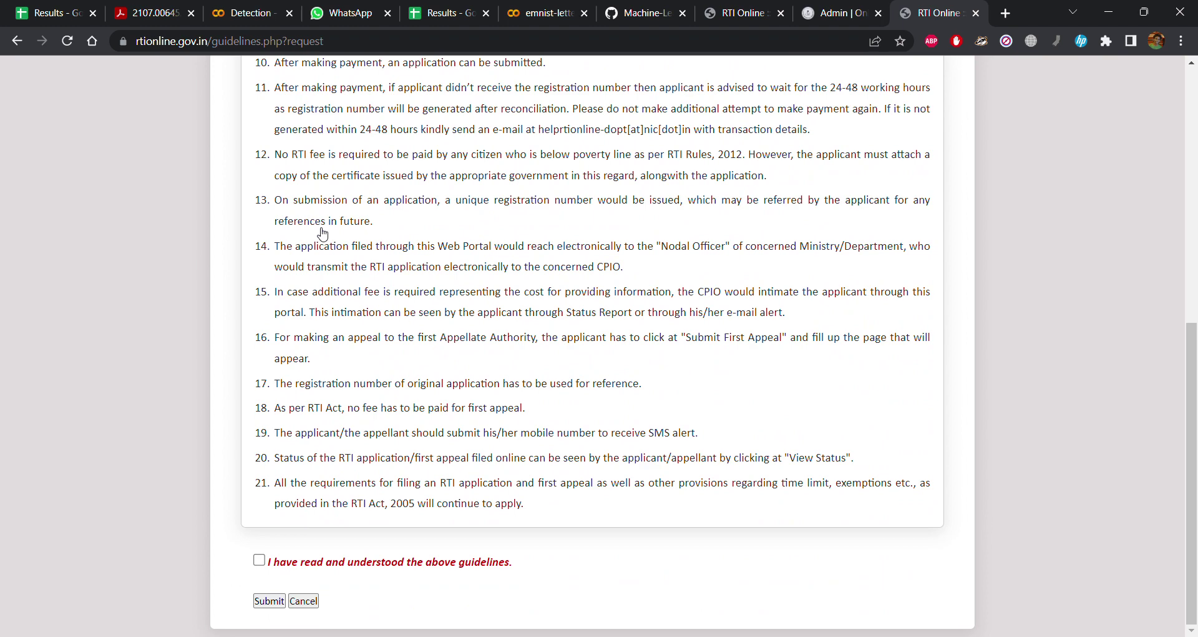
pyautogui.click(261, 561)
pyautogui.click(269, 600)
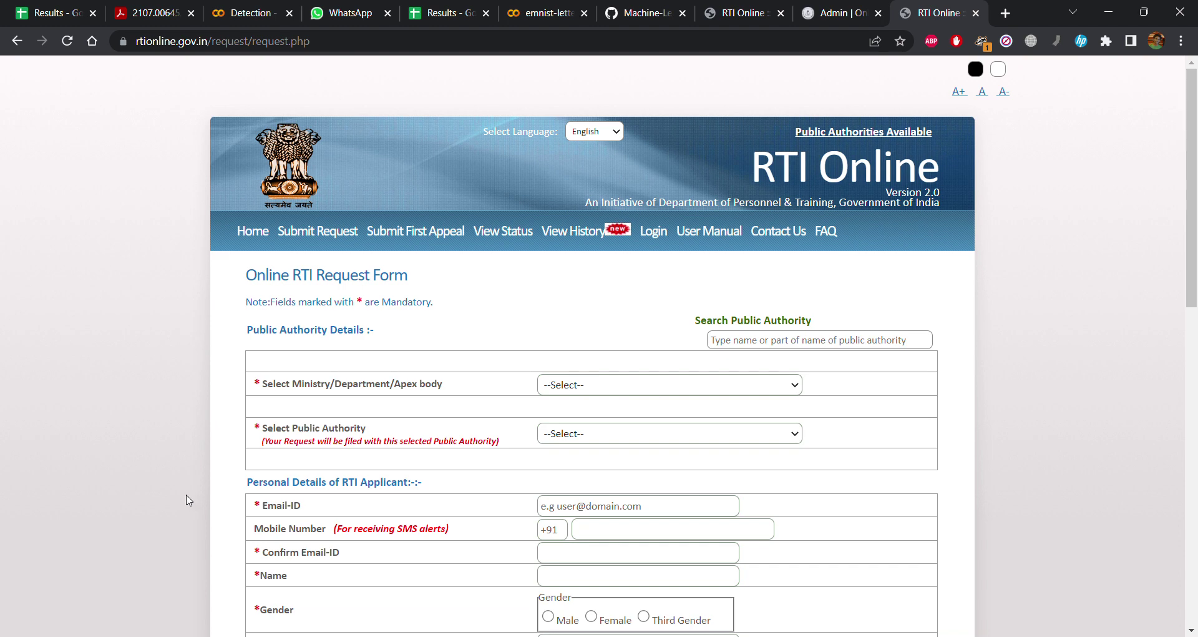
# Look over the request form, from the public authority and applicant details down to the request text and supporting document.
pyautogui.scroll(-3, 187, 499)
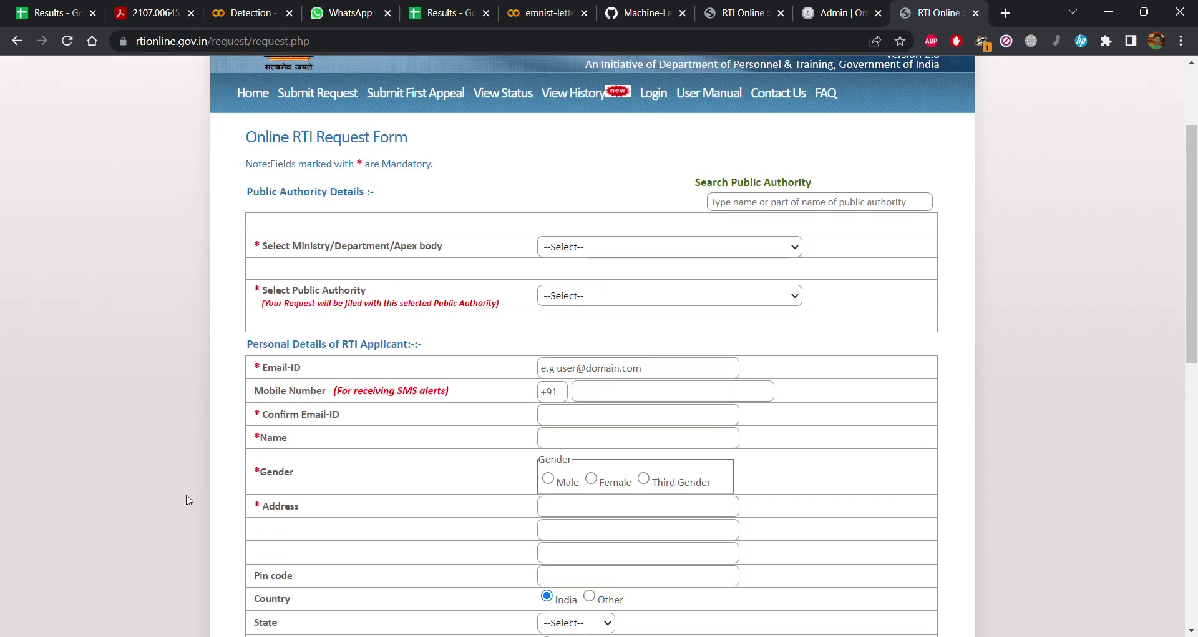
pyautogui.scroll(-4, 188, 500)
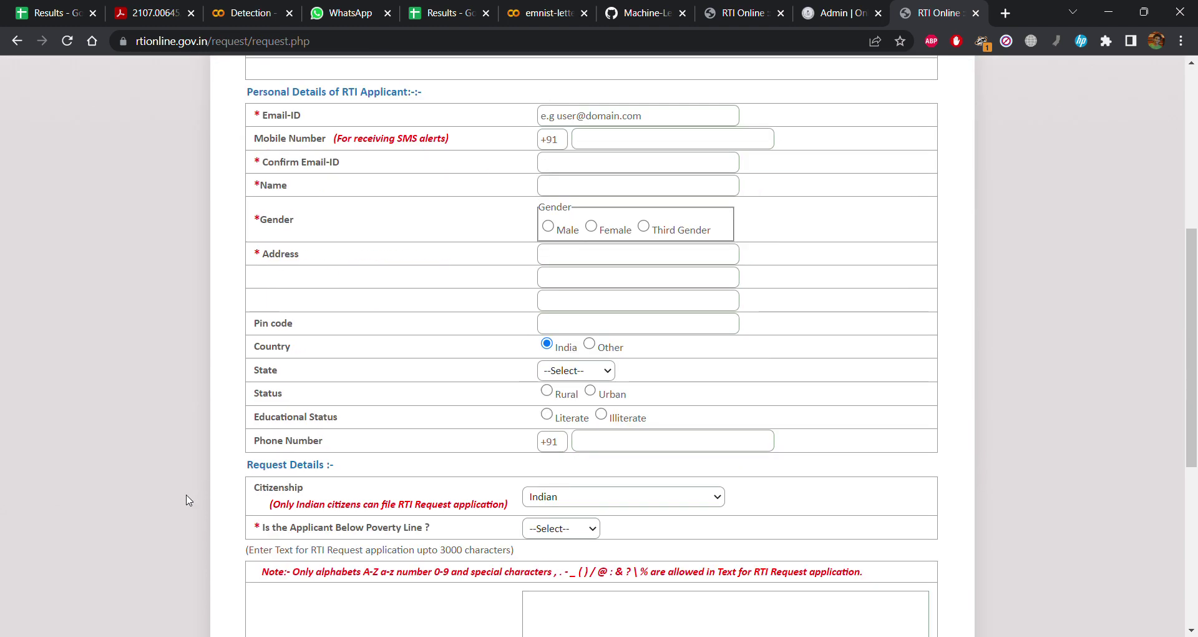
pyautogui.scroll(-3, 553, 397)
pyautogui.click(548, 378)
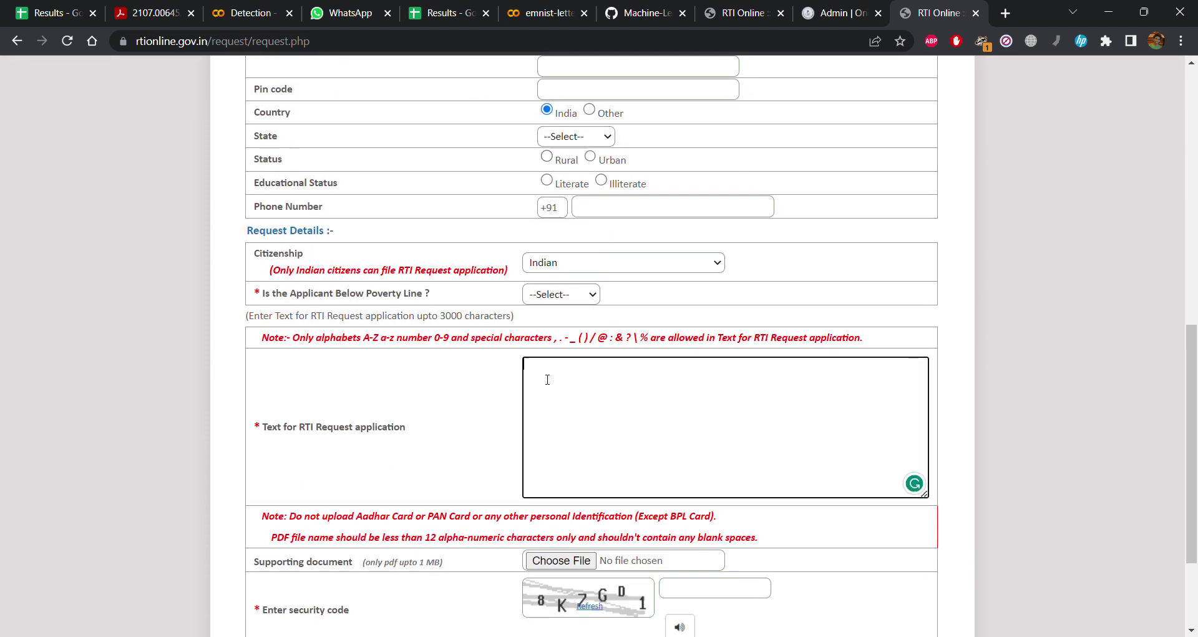
pyautogui.scroll(9, 547, 379)
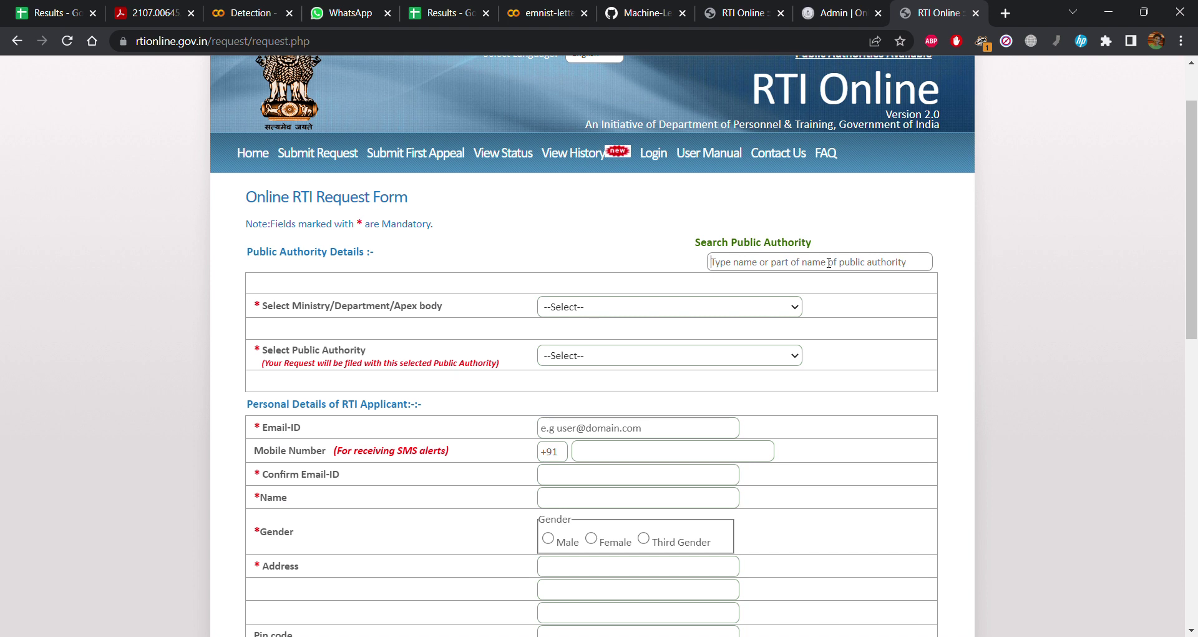
# Search the public authorities for "iit" and look through the suggested institutes.
pyautogui.write('instit')
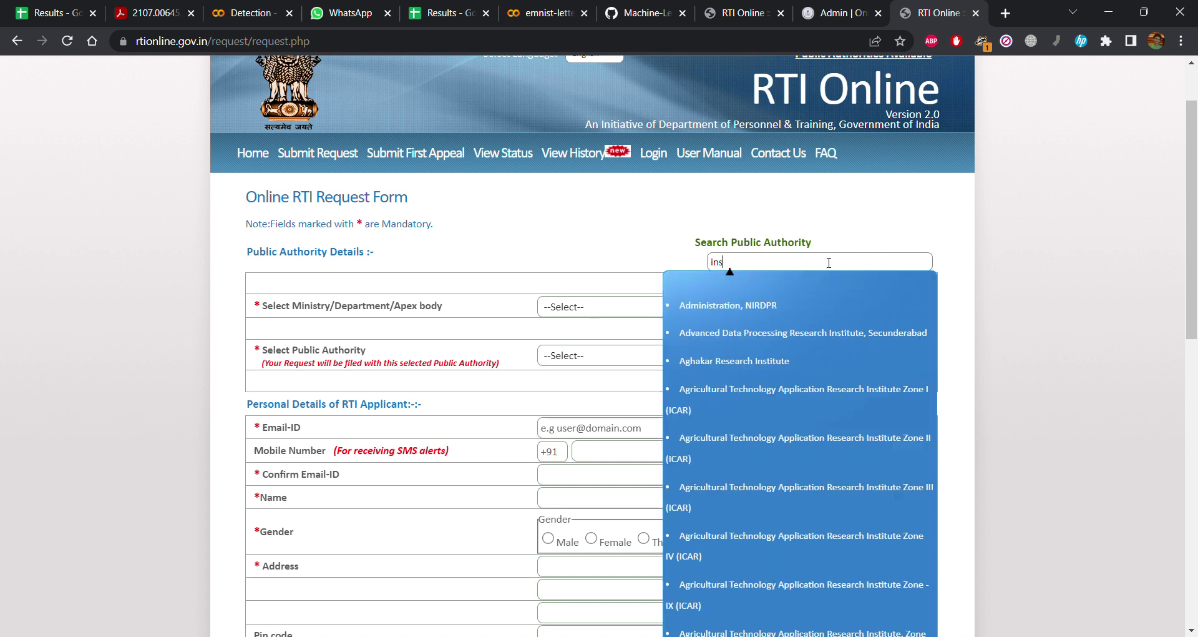
pyautogui.press('BackSpace')
pyautogui.press('BackSpace')
pyautogui.press('BackSpace')
pyautogui.press('BackSpace')
pyautogui.press('BackSpace')
pyautogui.write('iit')
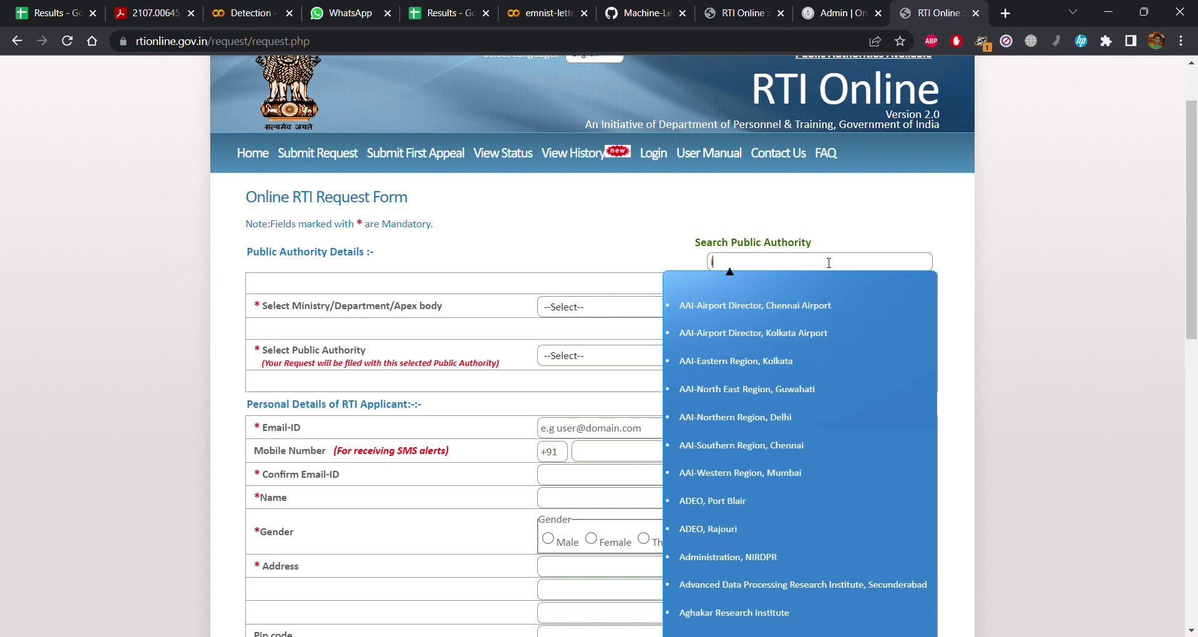
pyautogui.press('BackSpace')
pyautogui.write('t')
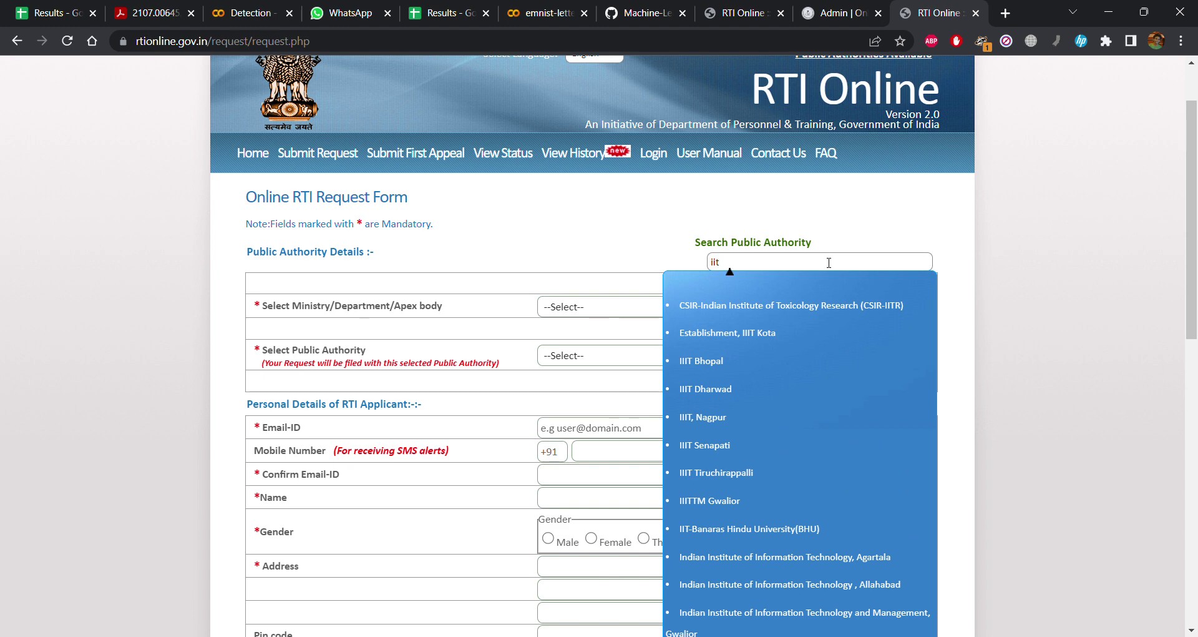
pyautogui.scroll(-2, 1056, 367)
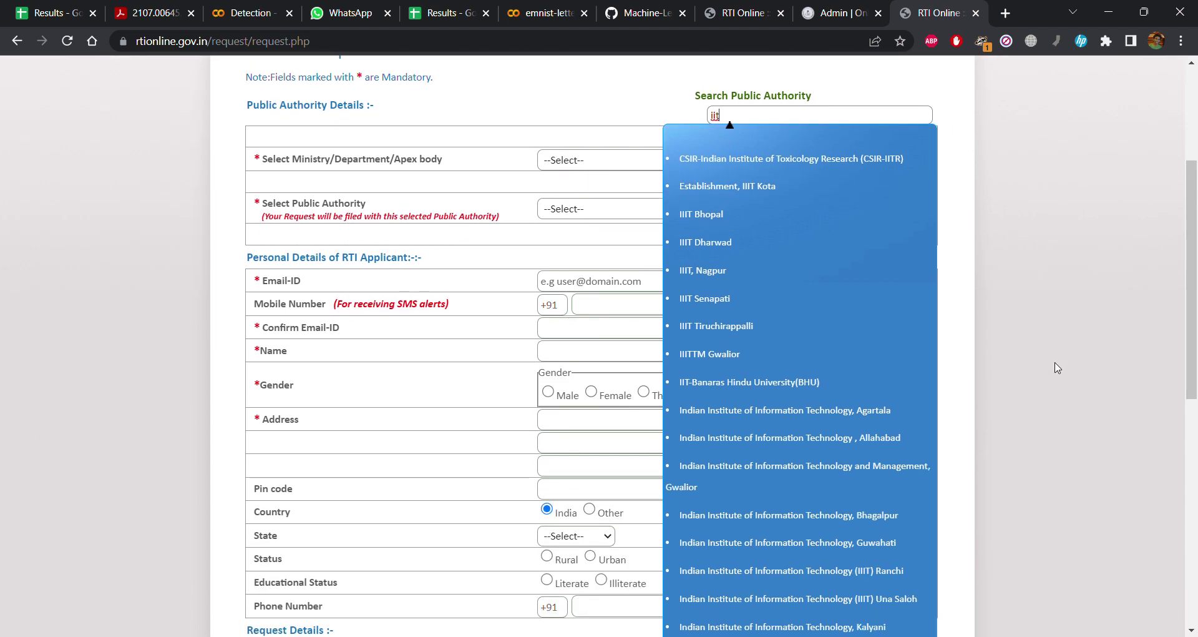
pyautogui.scroll(-6, 1057, 367)
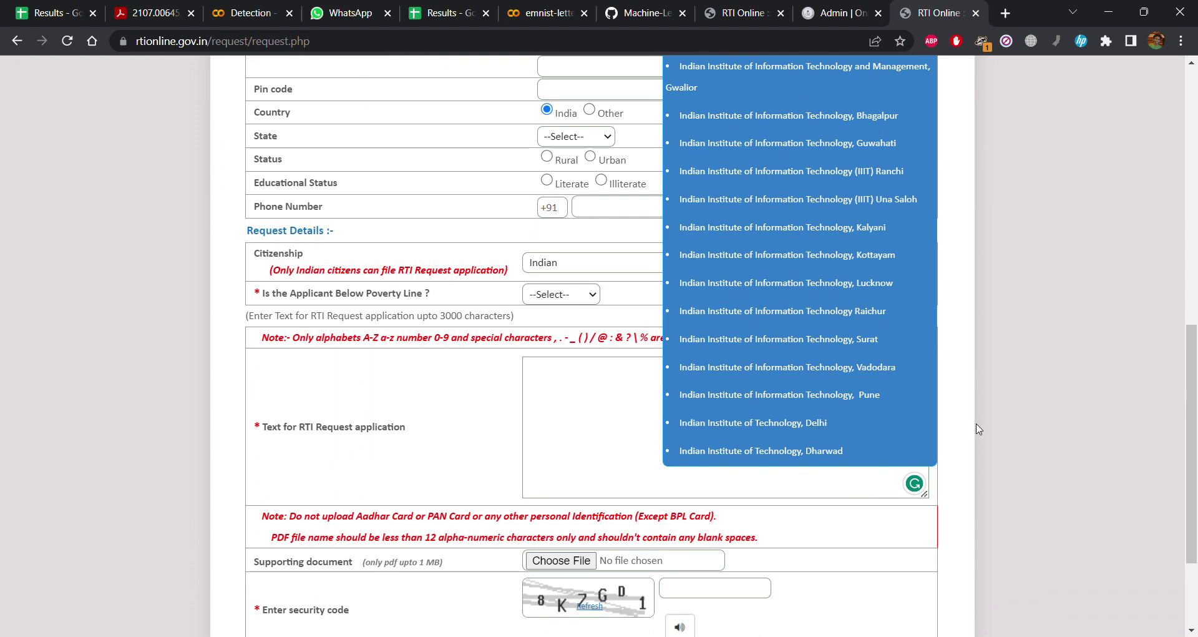
pyautogui.scroll(8, 979, 429)
# Search the public authorities for "indian institute of tech" instead and choose Indian Institute of Technology, Delhi, accepting the filing notice.
pyautogui.press('BackSpace')
pyautogui.press('BackSpace')
pyautogui.press('BackSpace')
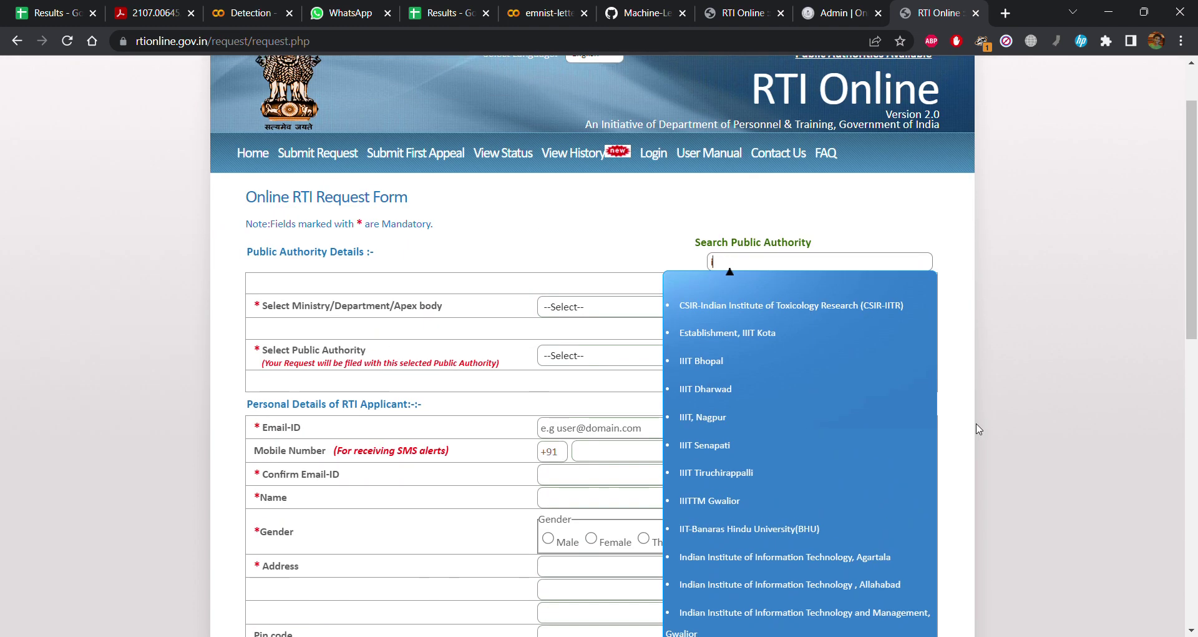
pyautogui.write('indian ')
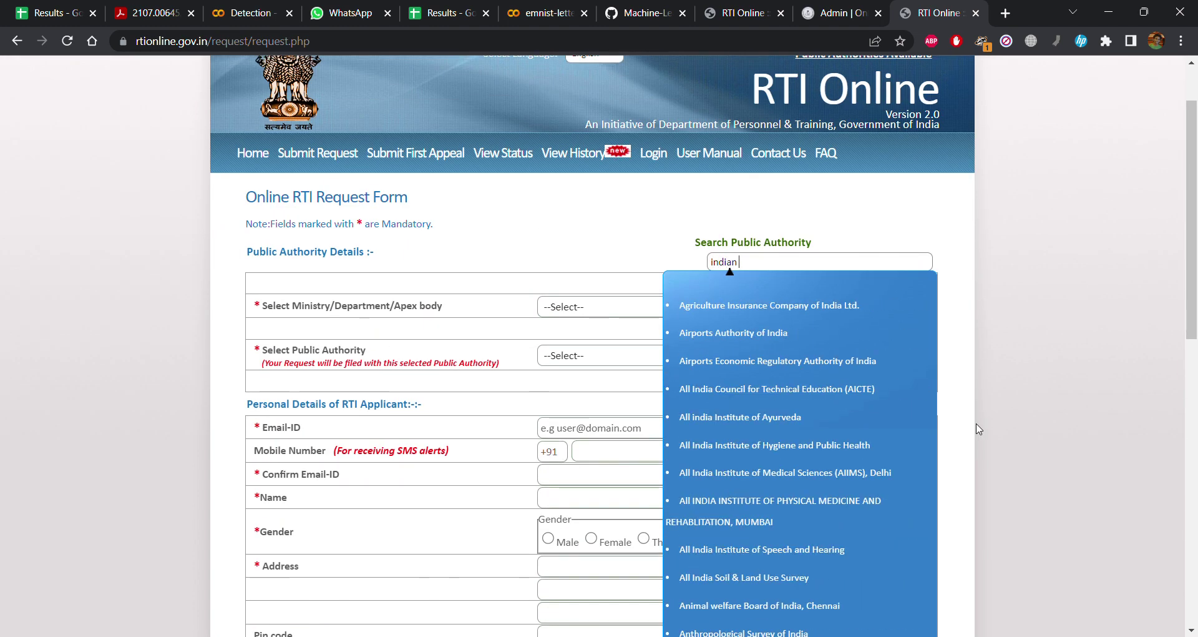
pyautogui.write('institute of tech')
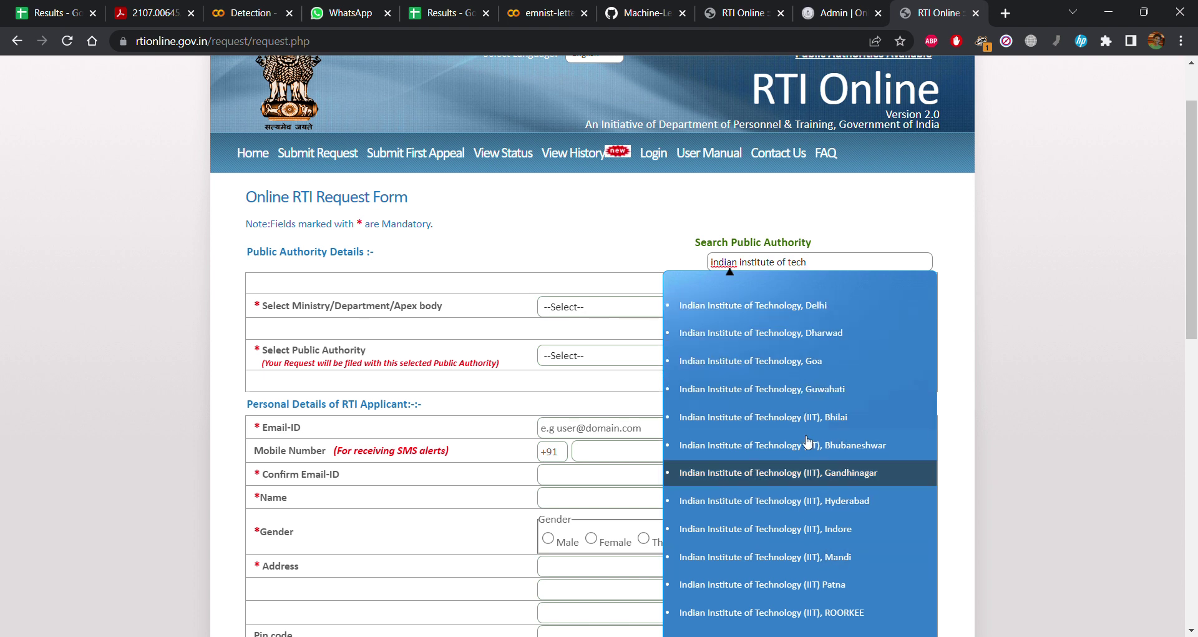
pyautogui.click(811, 312)
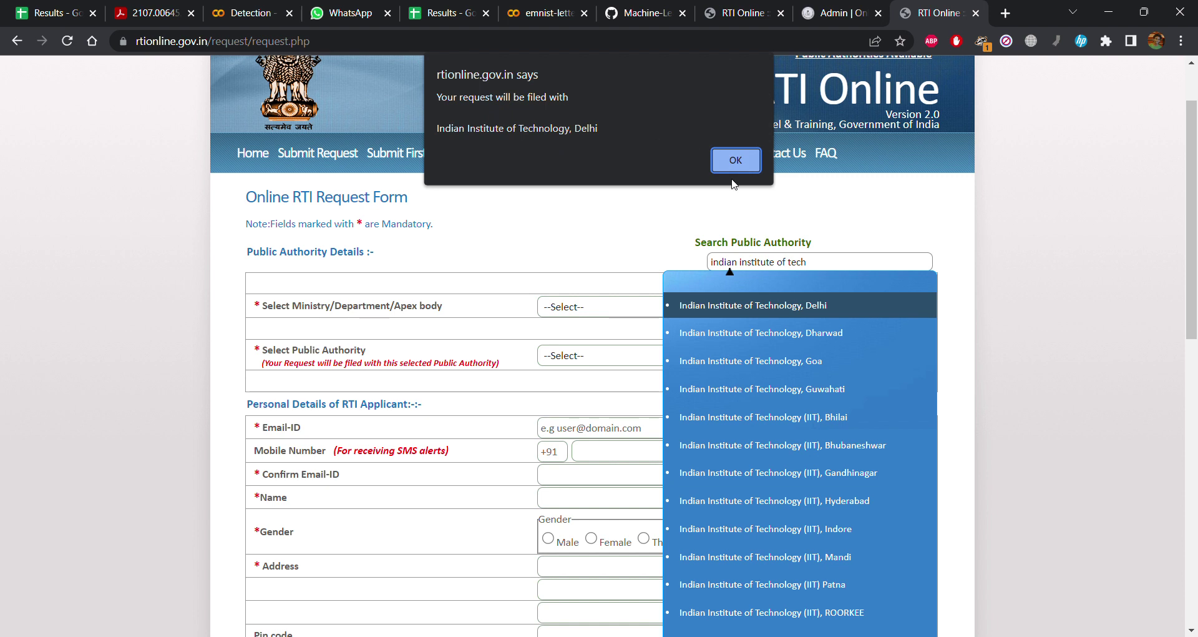
pyautogui.click(736, 160)
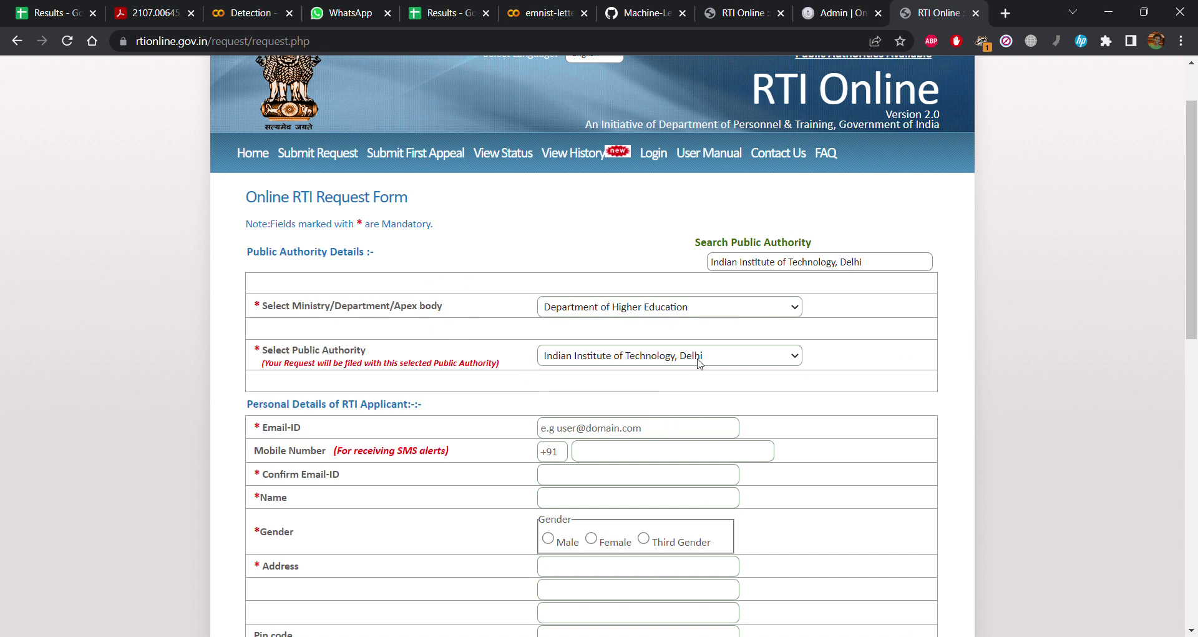
# Write the first question in the request application text: "1. How many students are currently studying in IIT Delhi.".
pyautogui.scroll(-1, 505, 410)
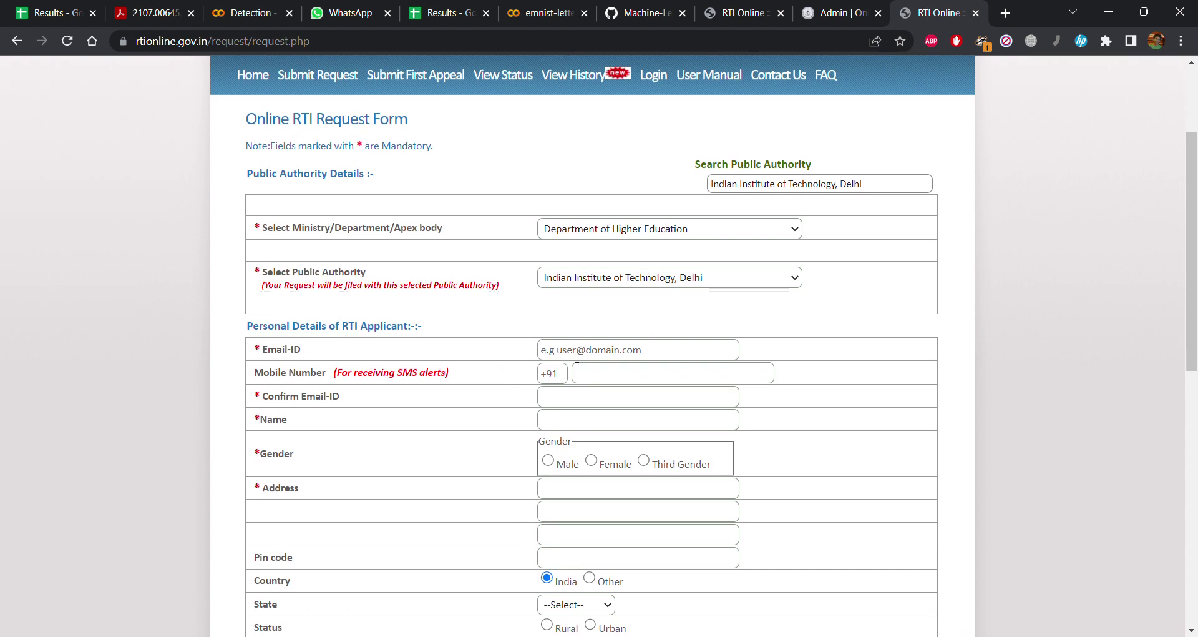
pyautogui.scroll(-3, 529, 477)
pyautogui.scroll(-6, 529, 478)
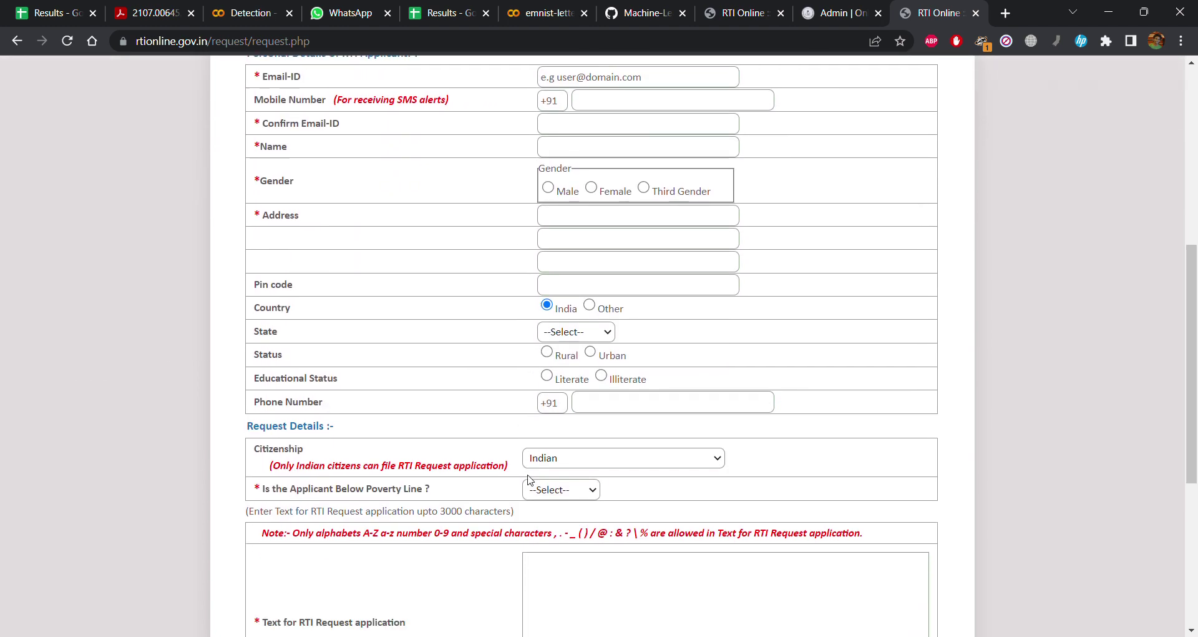
pyautogui.click(575, 344)
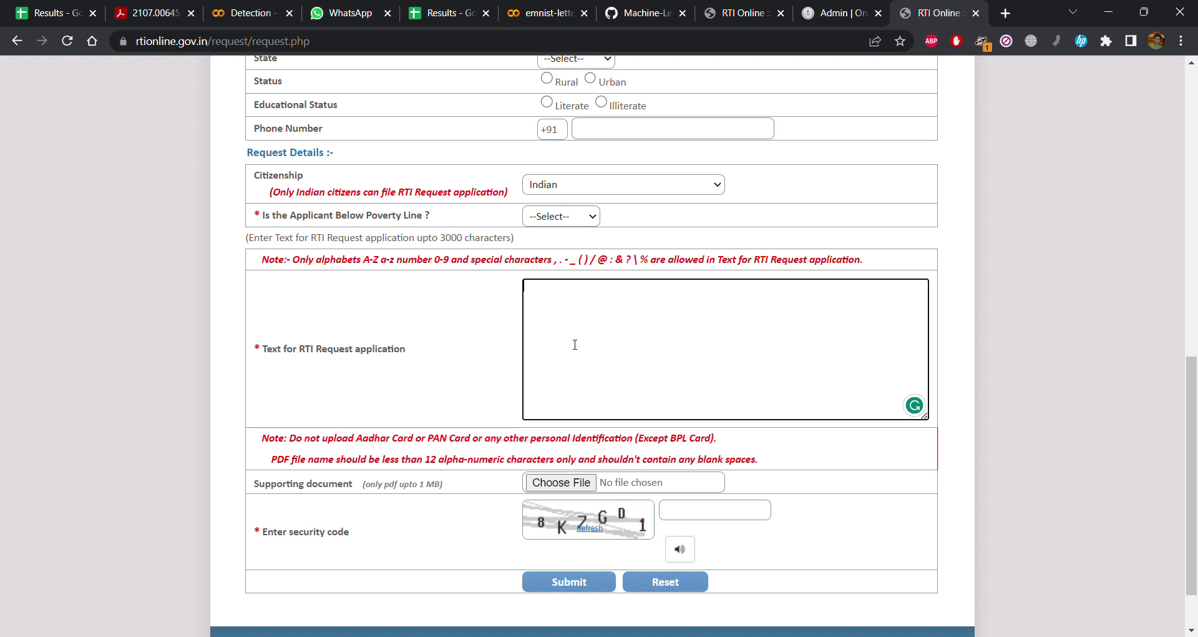
pyautogui.write('1,')
pyautogui.write('.')
pyautogui.write(' How many ')
pyautogui.write('st')
pyautogui.write('udents are c')
pyautogui.write('urrently')
pyautogui.write(' studying in')
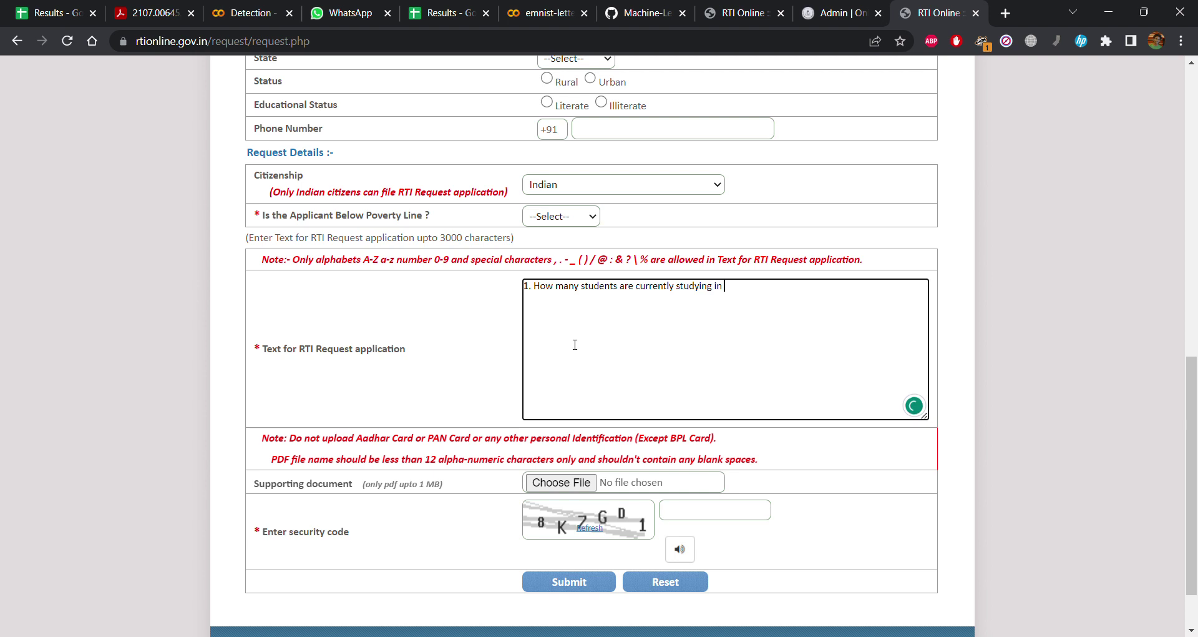
pyautogui.write(' GOV')
pyautogui.press('BackSpace')
pyautogui.press('BackSpace')
pyautogui.press('BackSpace')
pyautogui.press('BackSpace')
pyautogui.write('IIT Delhi.')
pyautogui.press('Return')
# Start a second question in the request text: "2. Provide the minutes of the meeting where the new mess tender was".
pyautogui.write('2.')
pyautogui.write('Provide the mi')
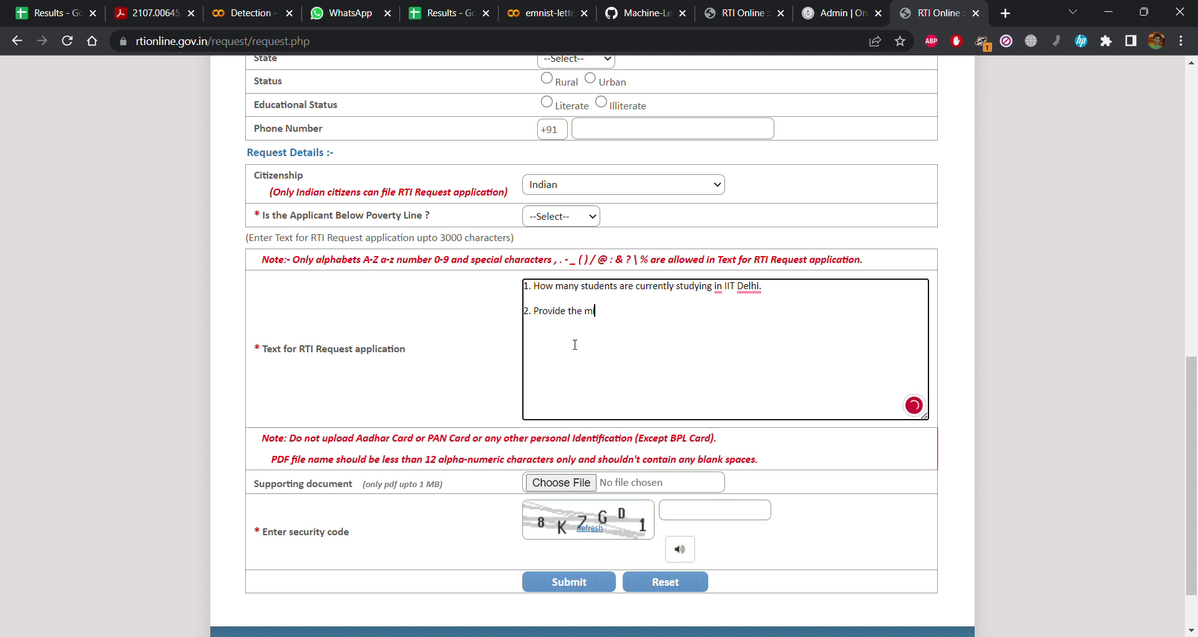
pyautogui.write('nutes of the meeting whe')
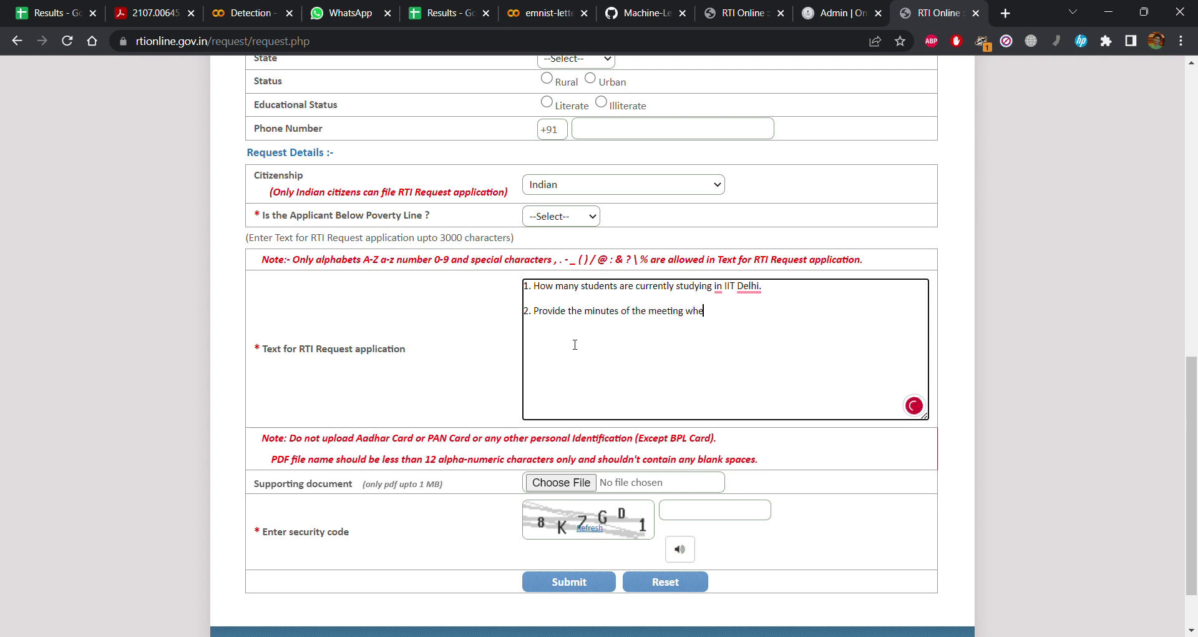
pyautogui.write('re the new mess tender was dec')
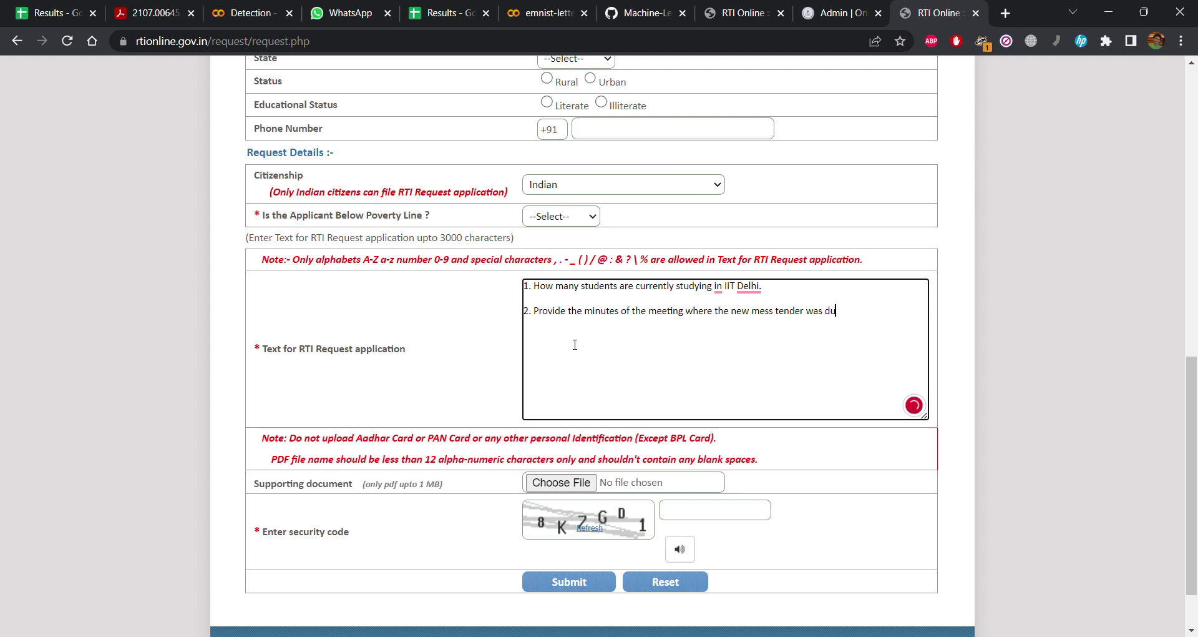
# Reword the second question to ask about the meeting where "the fee hike decision was taken" instead of the mess tender.
pyautogui.press('BackSpace')
pyautogui.press('BackSpace')
pyautogui.press('BackSpace')
pyautogui.press('BackSpace')
pyautogui.press('BackSpace')
pyautogui.press('BackSpace')
pyautogui.press('BackSpace')
pyautogui.press('BackSpace')
pyautogui.press('BackSpace')
pyautogui.press('BackSpace')
pyautogui.press('BackSpace')
pyautogui.press('BackSpace')
pyautogui.press('BackSpace')
pyautogui.press('BackSpace')
pyautogui.press('BackSpace')
pyautogui.press('BackSpace')
pyautogui.press('BackSpace')
pyautogui.press('BackSpace')
pyautogui.press('BackSpace')
pyautogui.press('BackSpace')
pyautogui.press('BackSpace')
pyautogui.press('BackSpace')
pyautogui.write('the fee hike w')
pyautogui.press('BackSpace')
pyautogui.write('d')
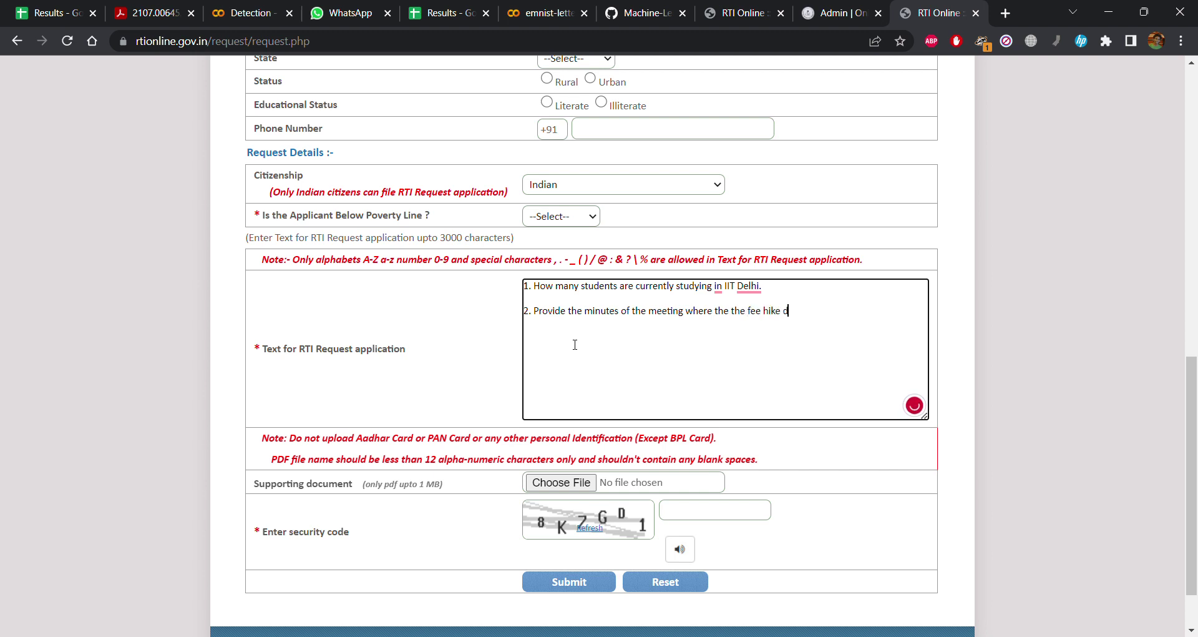
pyautogui.write('ecision was taken')
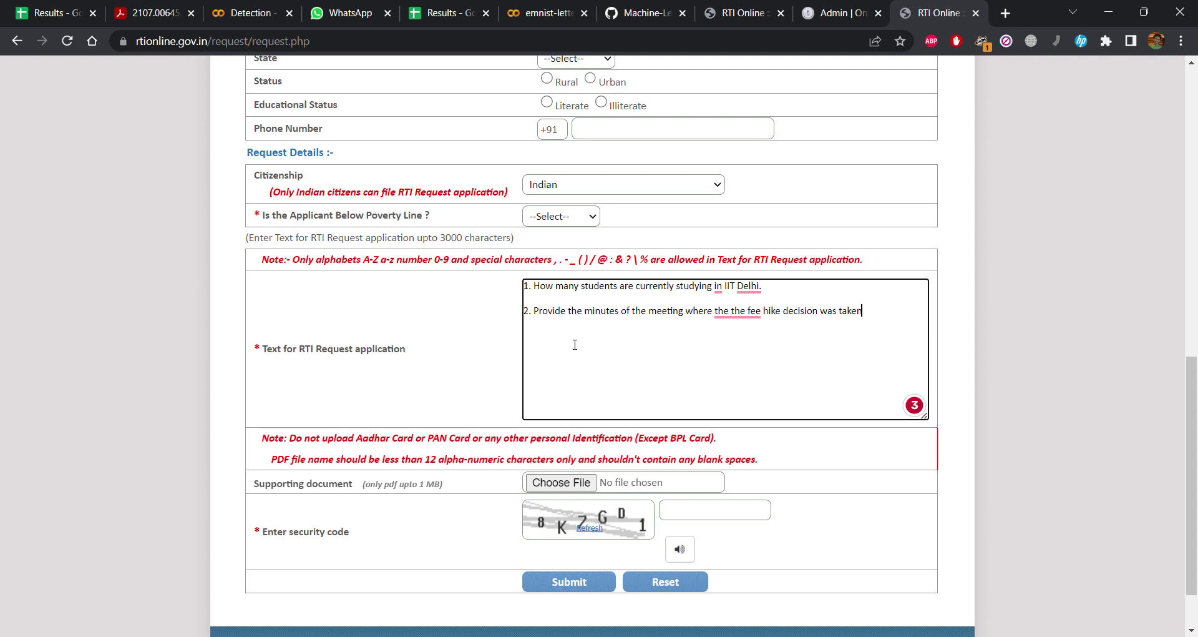
# Delete the entire second question from the request application text.
pyautogui.press('BackSpace')
pyautogui.press('BackSpace')
pyautogui.press('BackSpace')
pyautogui.press('BackSpace')
pyautogui.press('BackSpace')
pyautogui.press('BackSpace')
pyautogui.press('BackSpace')
pyautogui.press('BackSpace')
pyautogui.press('BackSpace')
pyautogui.press('BackSpace')
pyautogui.press('BackSpace')
pyautogui.press('BackSpace')
pyautogui.press('BackSpace')
pyautogui.press('BackSpace')
pyautogui.press('BackSpace')
pyautogui.press('BackSpace')
pyautogui.press('BackSpace')
pyautogui.press('BackSpace')
pyautogui.press('BackSpace')
pyautogui.press('BackSpace')
pyautogui.press('BackSpace')
pyautogui.press('BackSpace')
pyautogui.press('BackSpace')
pyautogui.press('BackSpace')
pyautogui.press('BackSpace')
pyautogui.press('BackSpace')
pyautogui.press('BackSpace')
pyautogui.press('BackSpace')
pyautogui.press('BackSpace')
pyautogui.press('BackSpace')
pyautogui.press('BackSpace')
pyautogui.press('BackSpace')
pyautogui.press('BackSpace')
pyautogui.press('BackSpace')
pyautogui.press('BackSpace')
pyautogui.press('BackSpace')
pyautogui.press('BackSpace')
pyautogui.press('BackSpace')
pyautogui.press('BackSpace')
pyautogui.press('BackSpace')
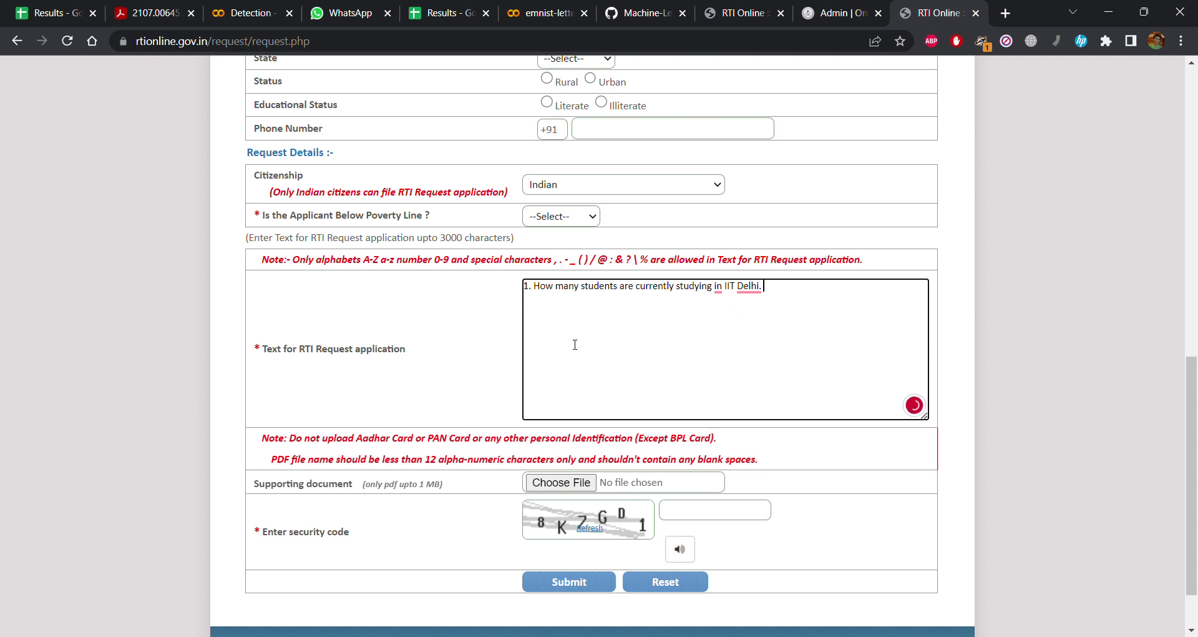
# Reword the first question to read "1. How many students applied for PhD in 2022.".
pyautogui.press('BackSpace')
pyautogui.press('BackSpace')
pyautogui.press('BackSpace')
pyautogui.press('BackSpace')
pyautogui.press('BackSpace')
pyautogui.press('BackSpace')
pyautogui.press('BackSpace')
pyautogui.press('BackSpace')
pyautogui.press('BackSpace')
pyautogui.press('BackSpace')
pyautogui.press('BackSpace')
pyautogui.press('BackSpace')
pyautogui.press('BackSpace')
pyautogui.press('BackSpace')
pyautogui.press('BackSpace')
pyautogui.press('BackSpace')
pyautogui.press('BackSpace')
pyautogui.press('BackSpace')
pyautogui.press('BackSpace')
pyautogui.press('BackSpace')
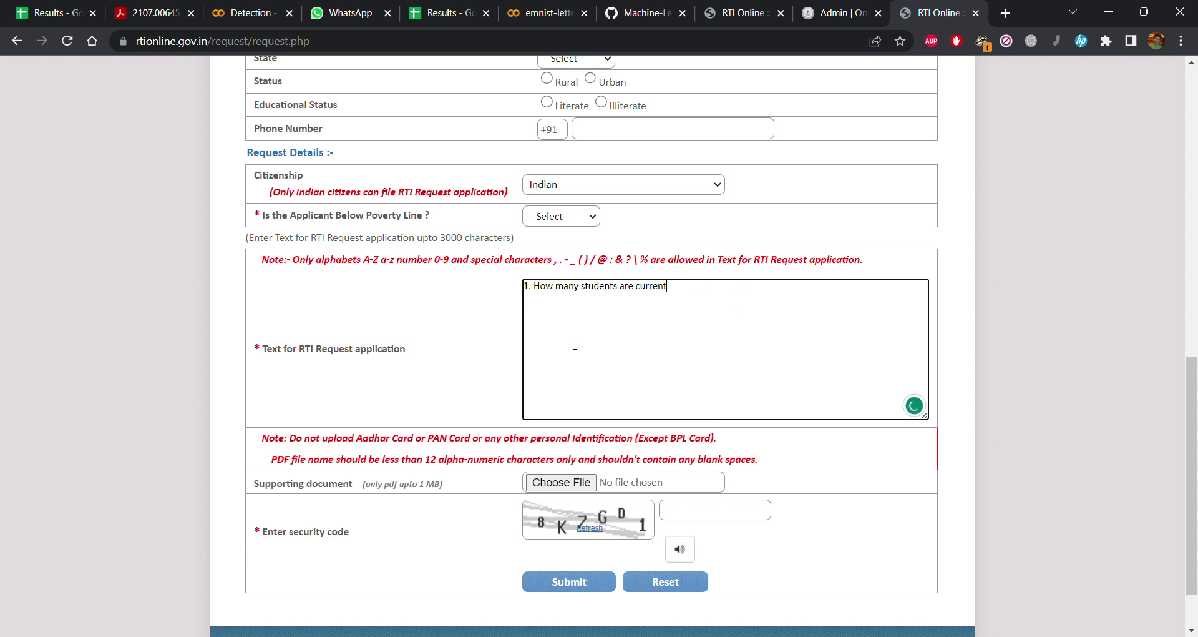
pyautogui.press('BackSpace')
pyautogui.press('BackSpace')
pyautogui.press('BackSpace')
pyautogui.press('BackSpace')
pyautogui.press('BackSpace')
pyautogui.press('BackSpace')
pyautogui.press('BackSpace')
pyautogui.press('BackSpace')
pyautogui.press('BackSpace')
pyautogui.write('udents ap')
pyautogui.write('plied ')
pyautogui.write('for all')
pyautogui.press('BackSpace')
pyautogui.press('BackSpace')
pyautogui.press('BackSpace')
pyautogui.write('PhD in 2022.')
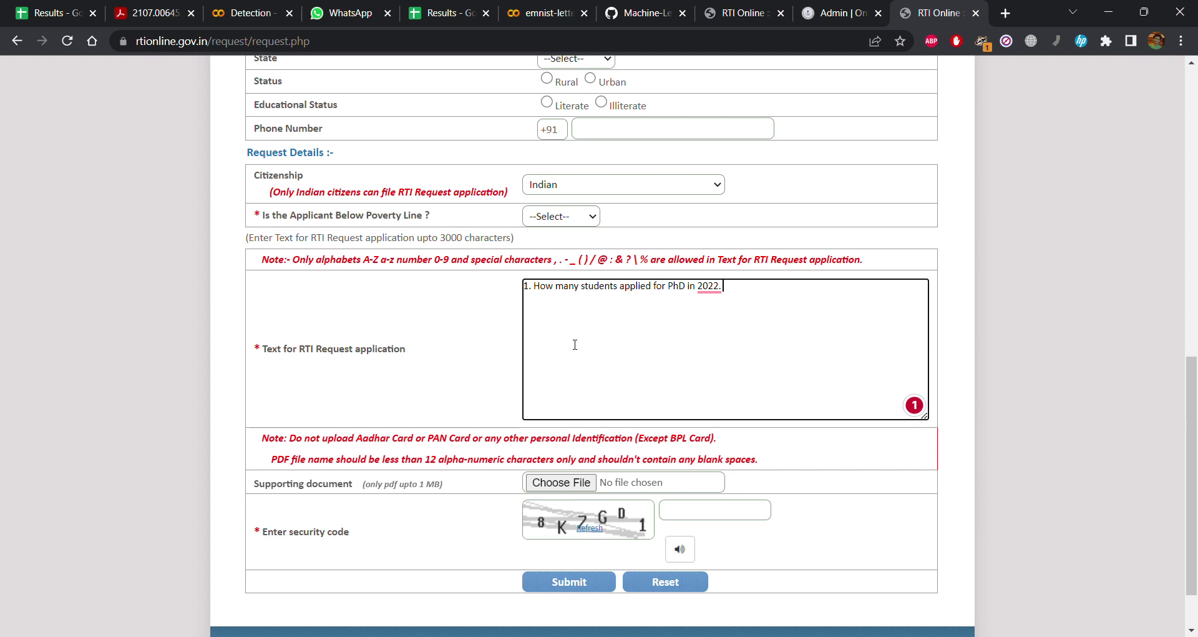
# Extend the first question with "Provide the data in tabulated form, department-wise, semseter wise, category wise.".
pyautogui.write('Provide the data in tabulat')
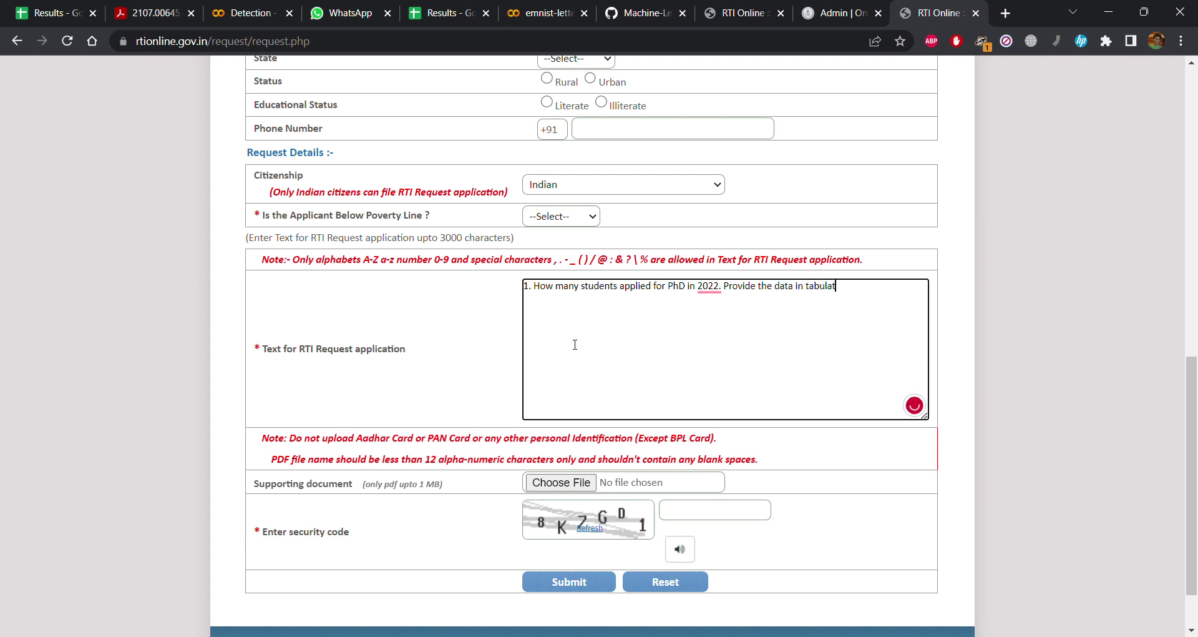
pyautogui.write('ed form, department')
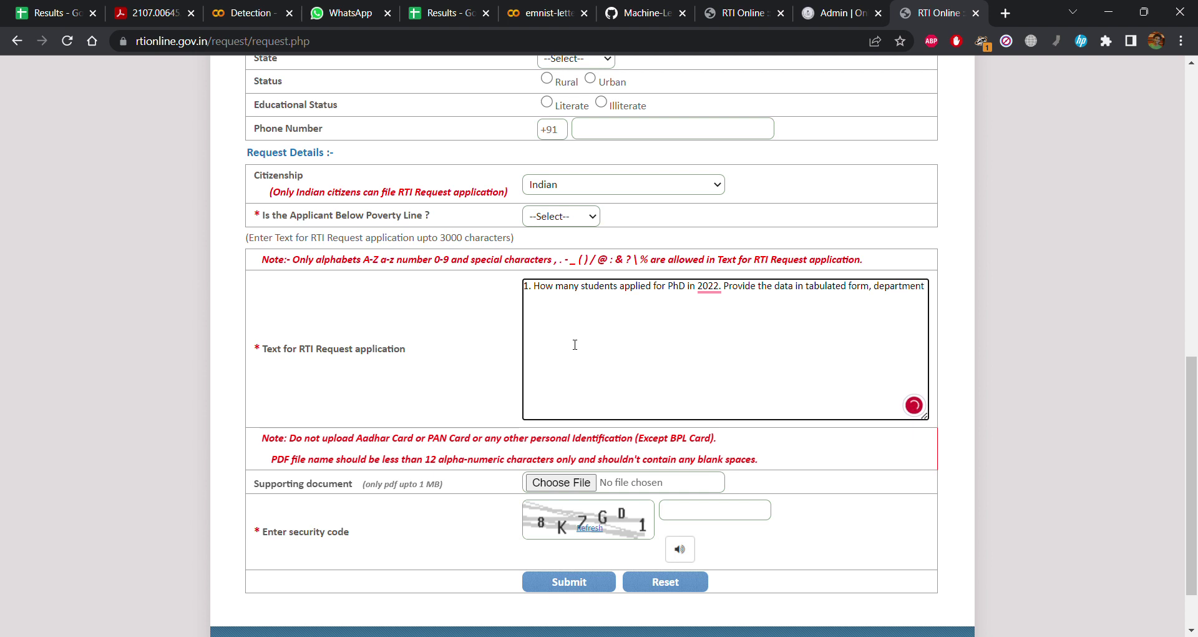
pyautogui.write('-wise, semseter wise,')
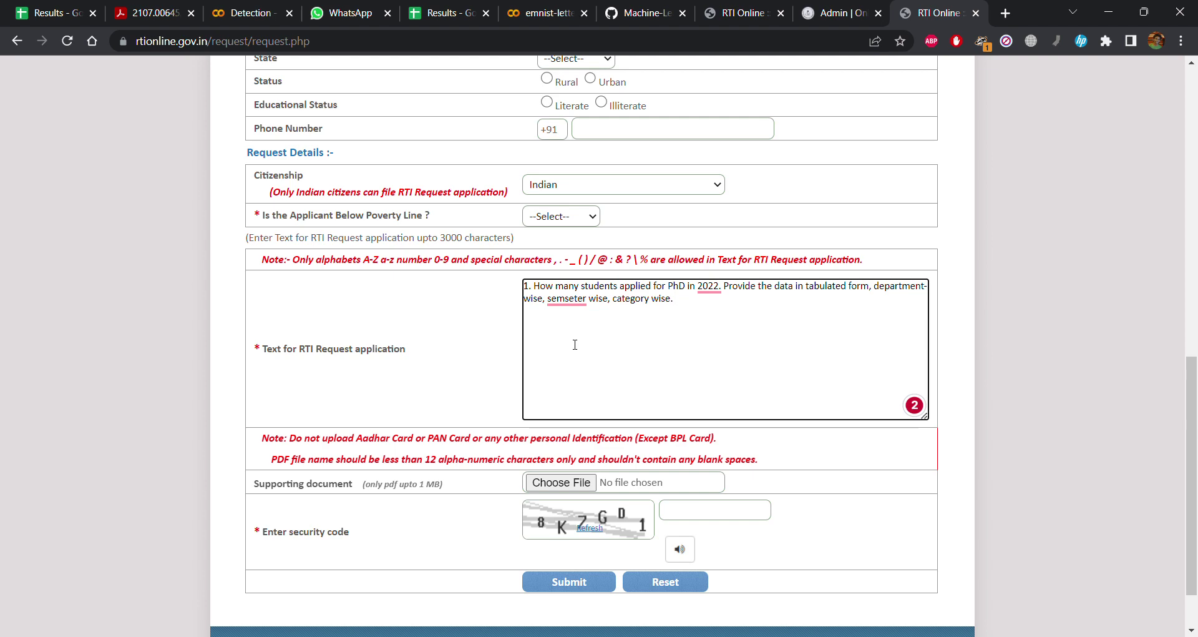
# Select Department of Higher Education under the Ministry of Education as the public authority for the request.
pyautogui.scroll(10, 575, 344)
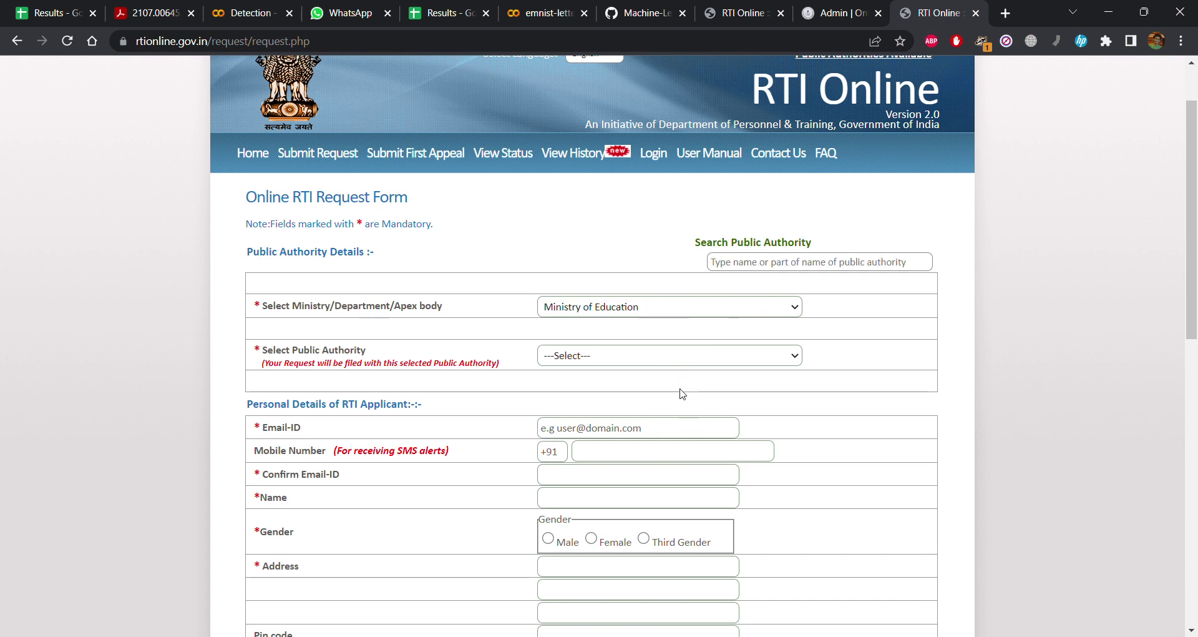
pyautogui.click(738, 160)
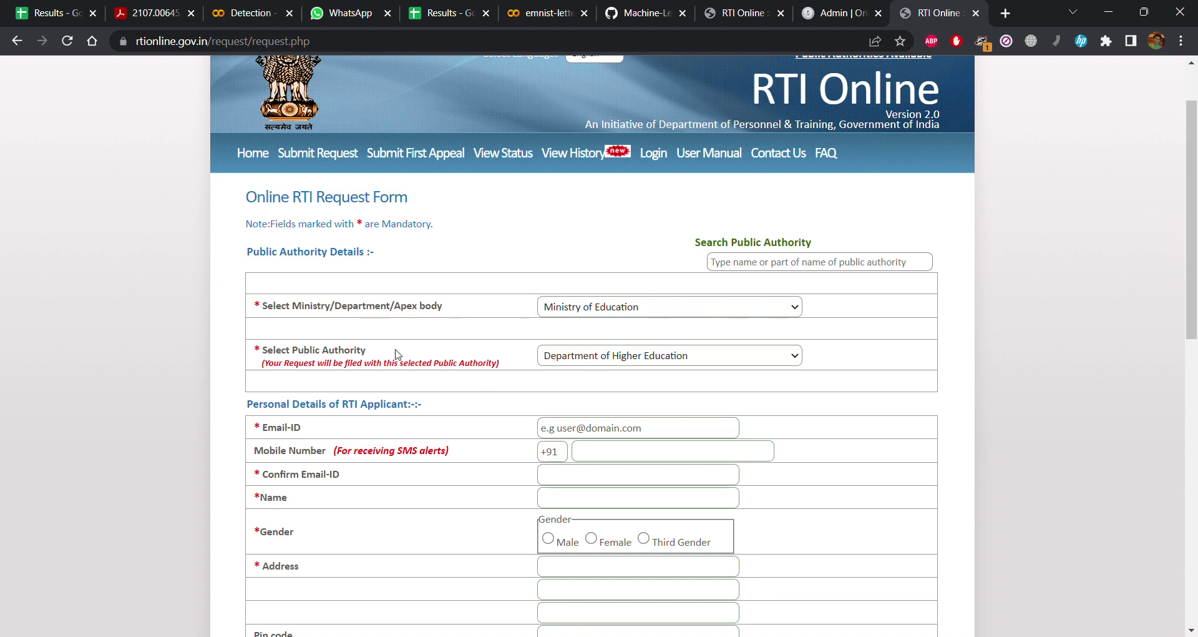
# Reword the request application text to read "1. How many students applied for PhD in 2022 in each IIT. Provide".
pyautogui.scroll(-10, 397, 354)
pyautogui.scroll(2, 397, 355)
pyautogui.moveTo(677, 384); pyautogui.dragTo(534, 375)
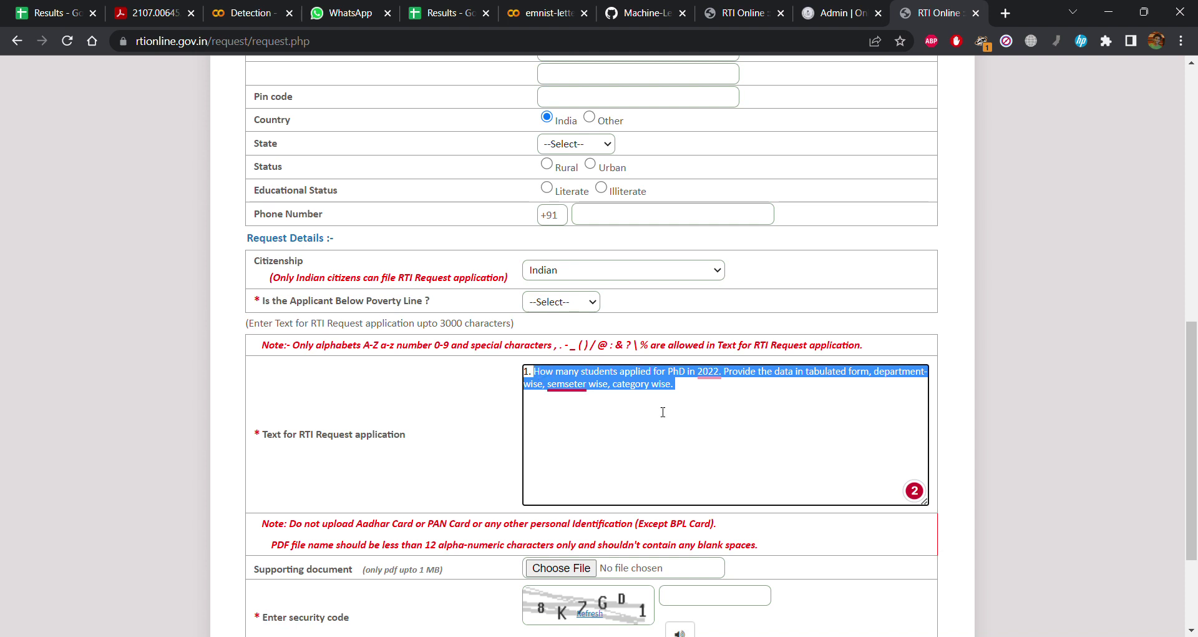
pyautogui.click(681, 397)
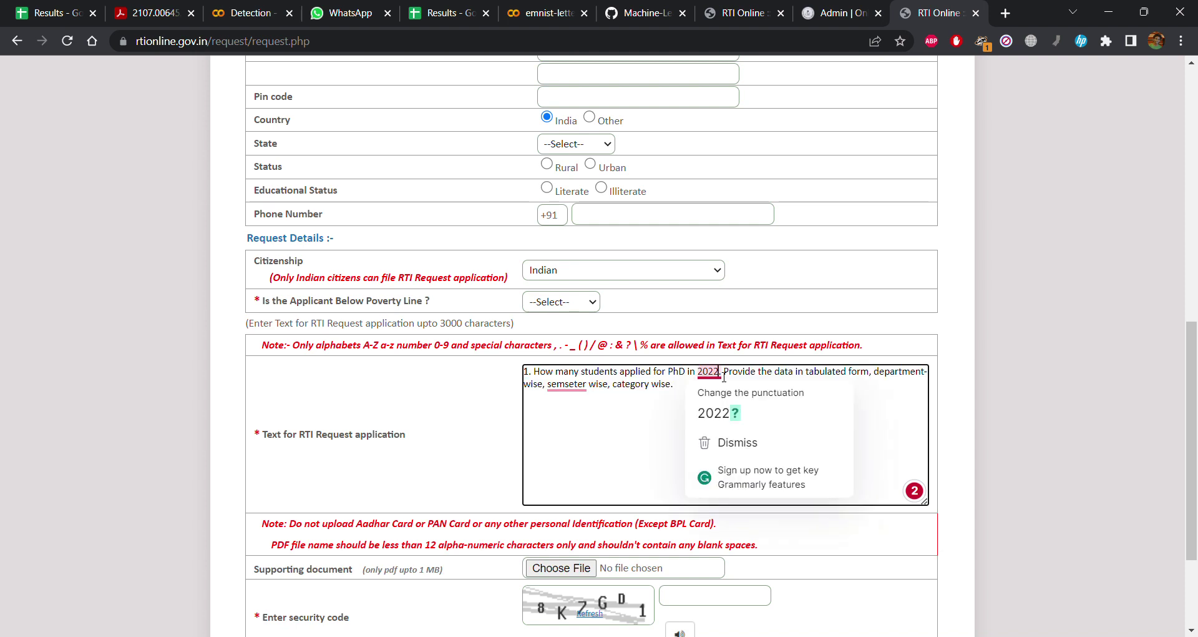
pyautogui.moveTo(720, 371); pyautogui.dragTo(726, 387)
pyautogui.write('in')
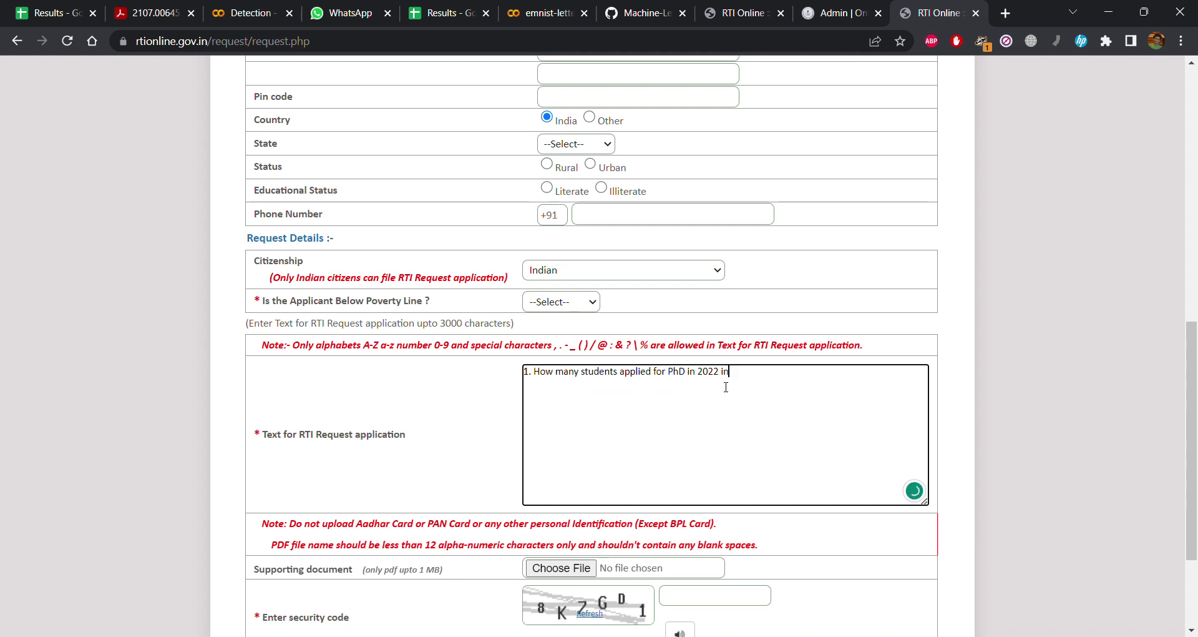
pyautogui.write(' each IIT.')
pyautogui.write('Provide')
# Clear all text from the RTI request application text.
pyautogui.moveTo(800, 373); pyautogui.dragTo(530, 387)
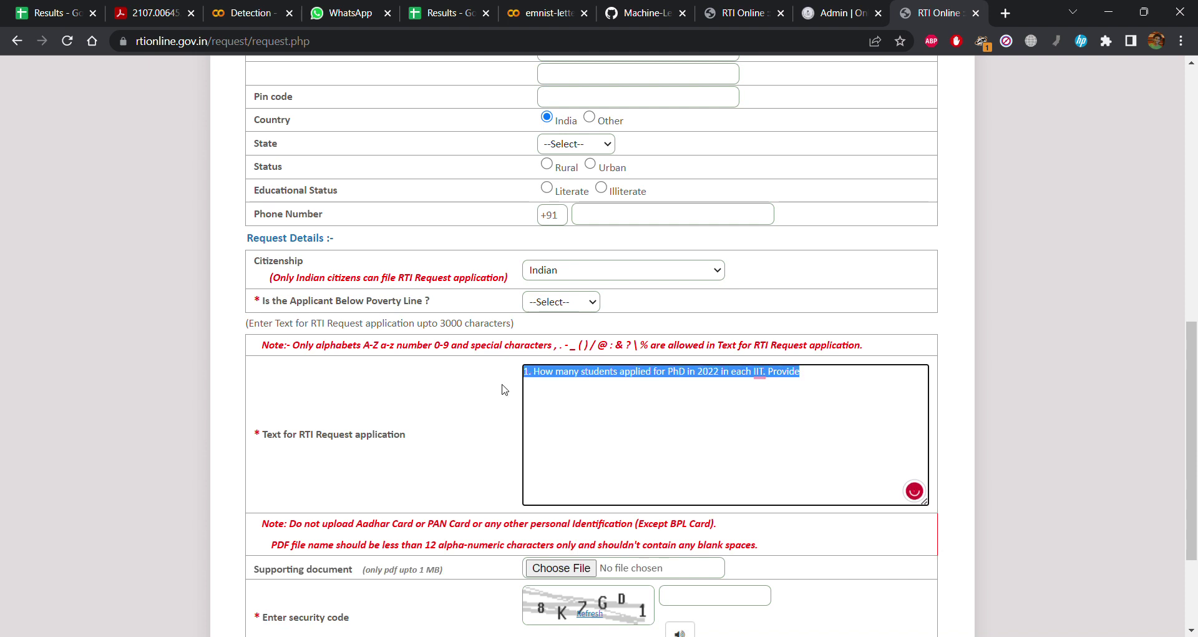
pyautogui.press('BackSpace')
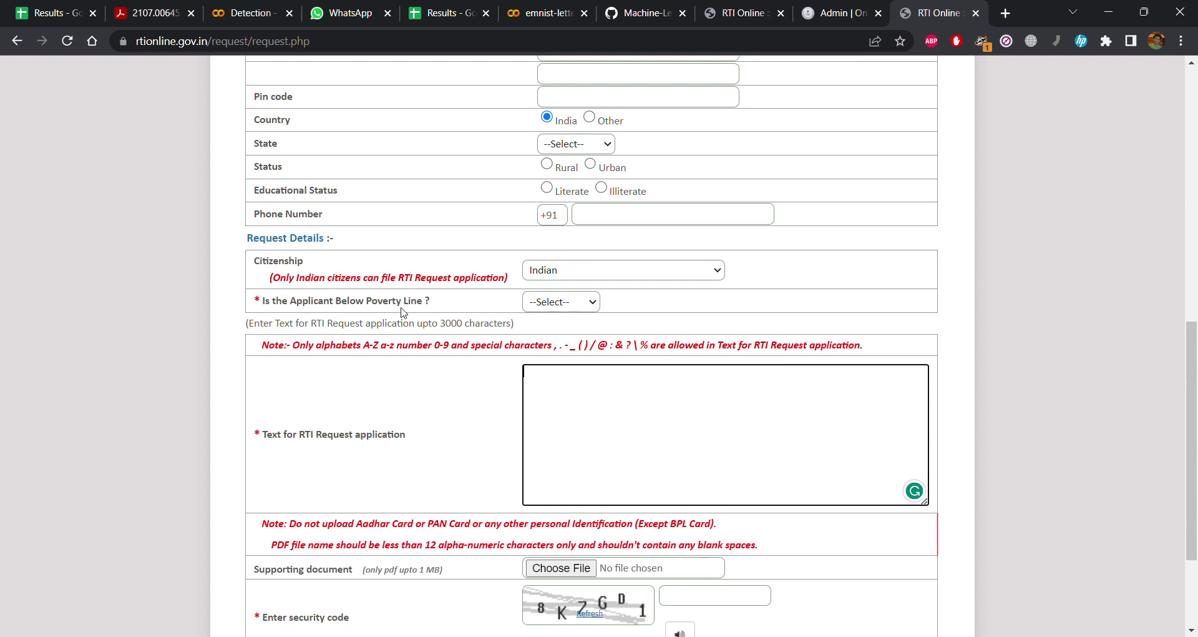
# Answer No to whether the applicant is below the poverty line.
pyautogui.scroll(-3, 402, 312)
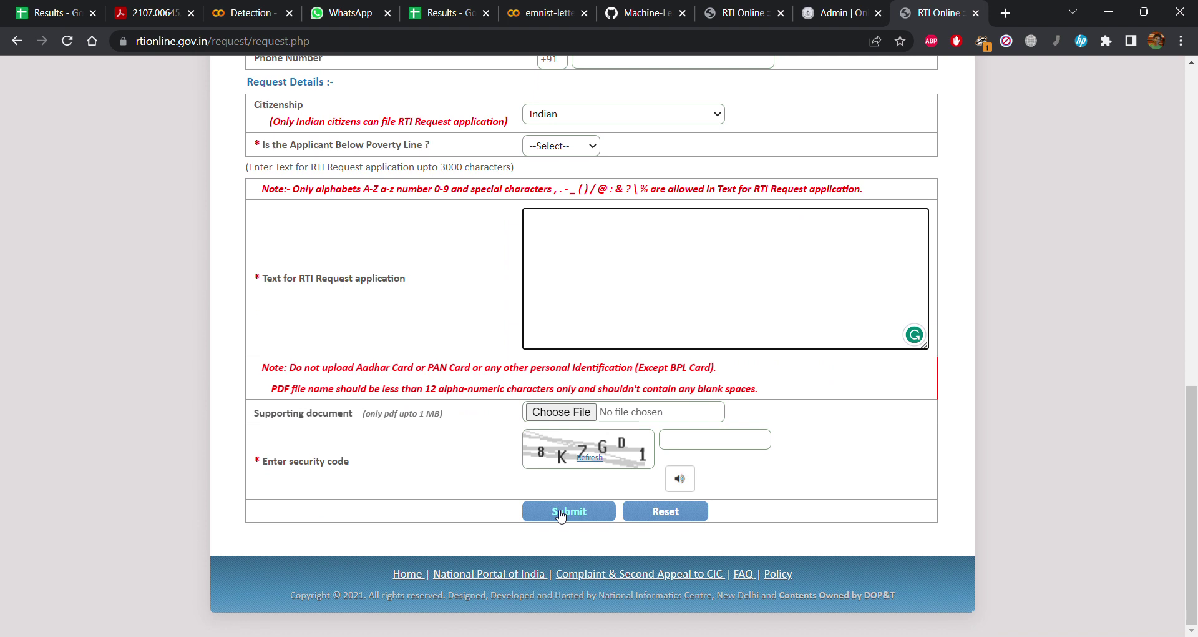
pyautogui.scroll(1, 427, 332)
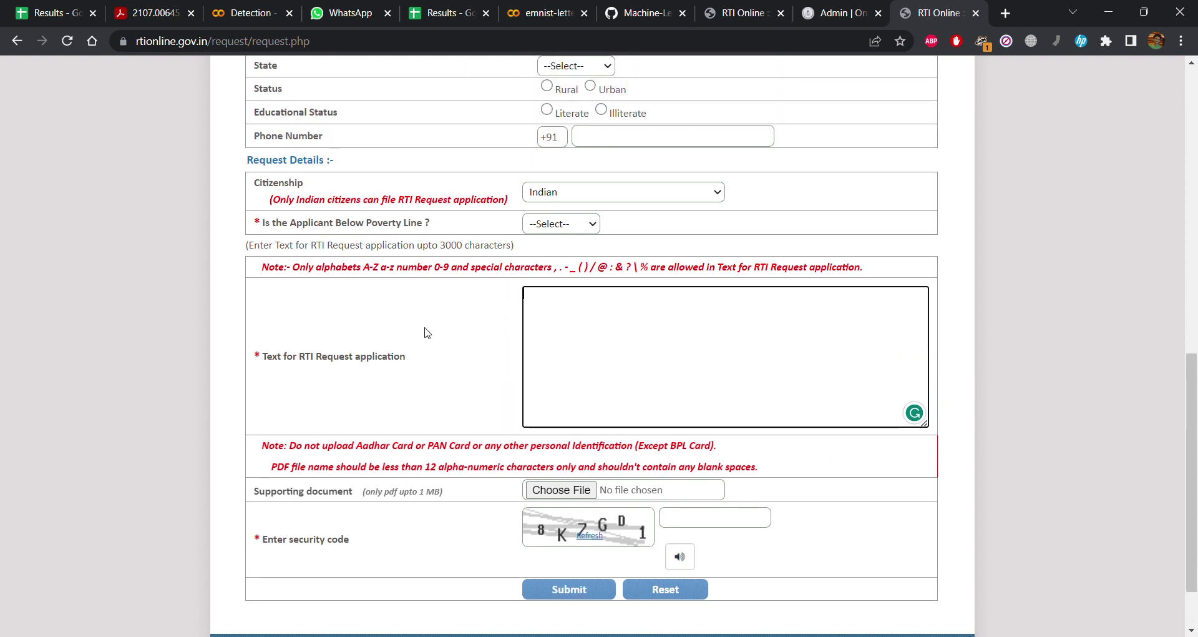
pyautogui.click(557, 241)
pyautogui.click(556, 267)
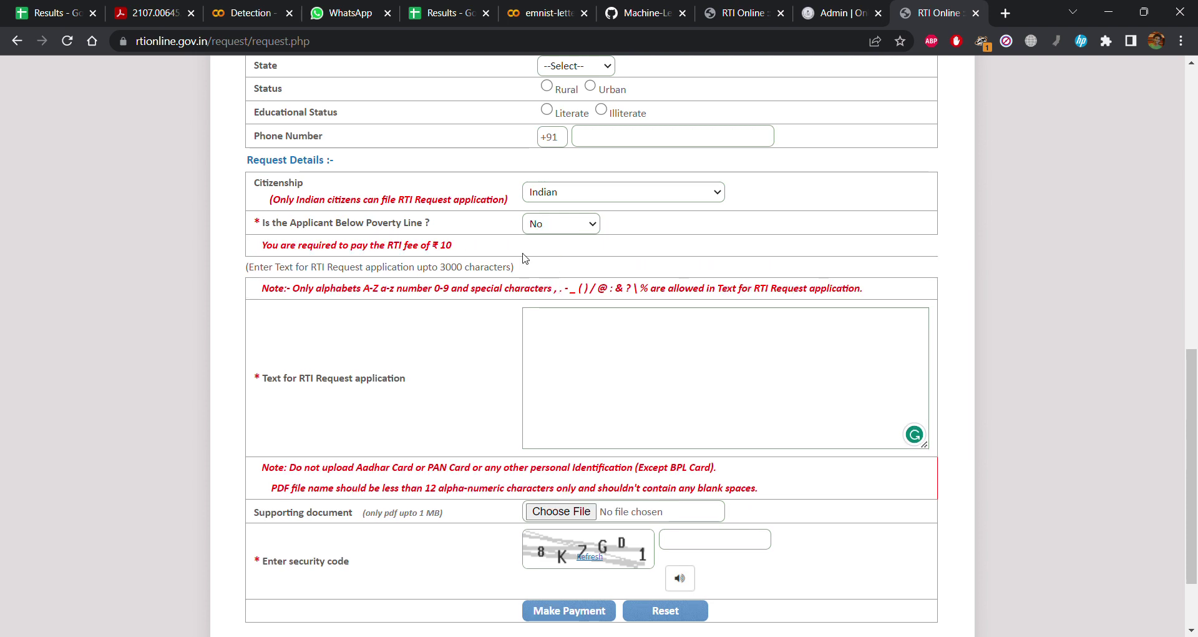
# Reset the below-poverty-line answer and set it to Yes.
pyautogui.click(592, 229)
pyautogui.click(583, 241)
pyautogui.click(583, 225)
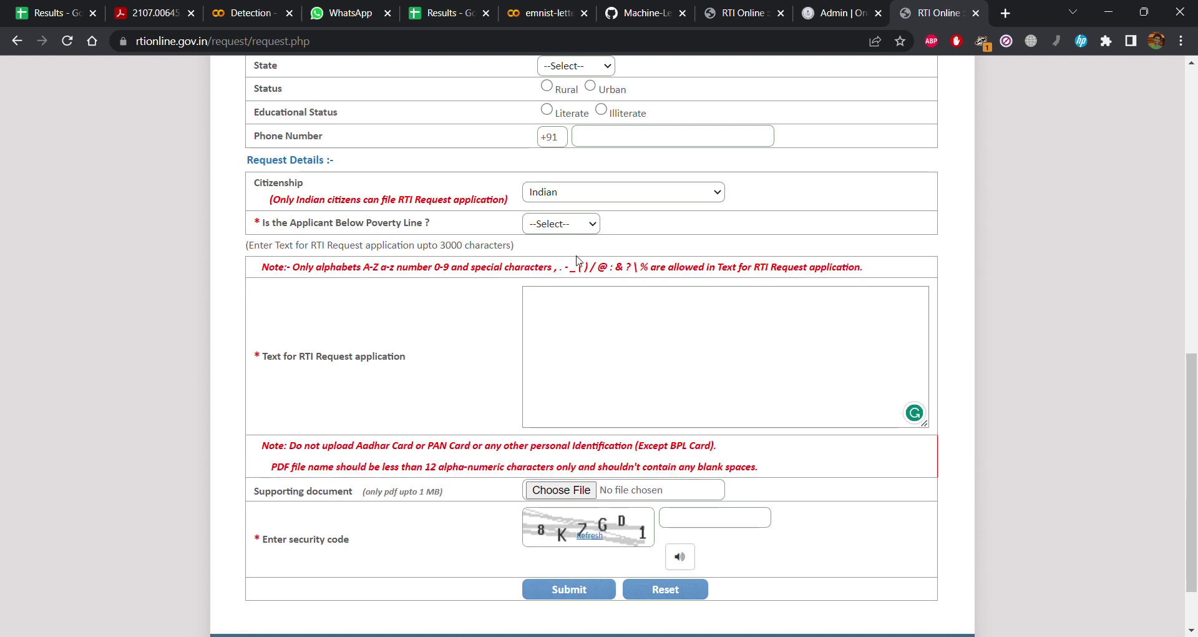
pyautogui.click(577, 254)
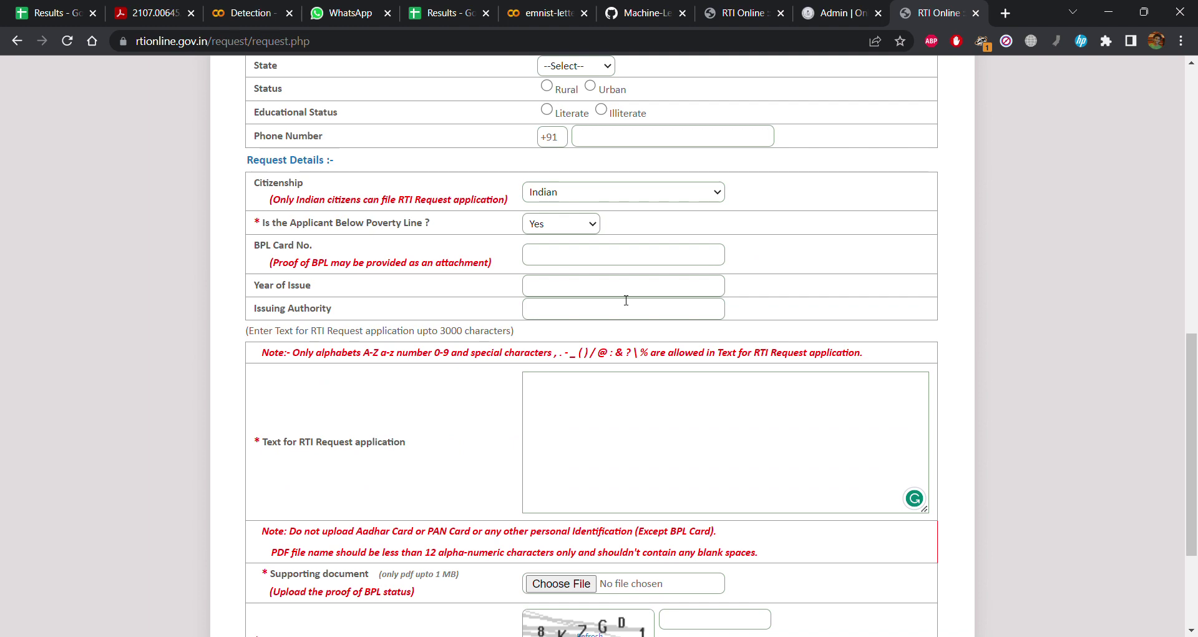
# Start a first appeal, accept the portal guidelines as read and understood, and proceed to the appeal form.
pyautogui.scroll(10, 626, 300)
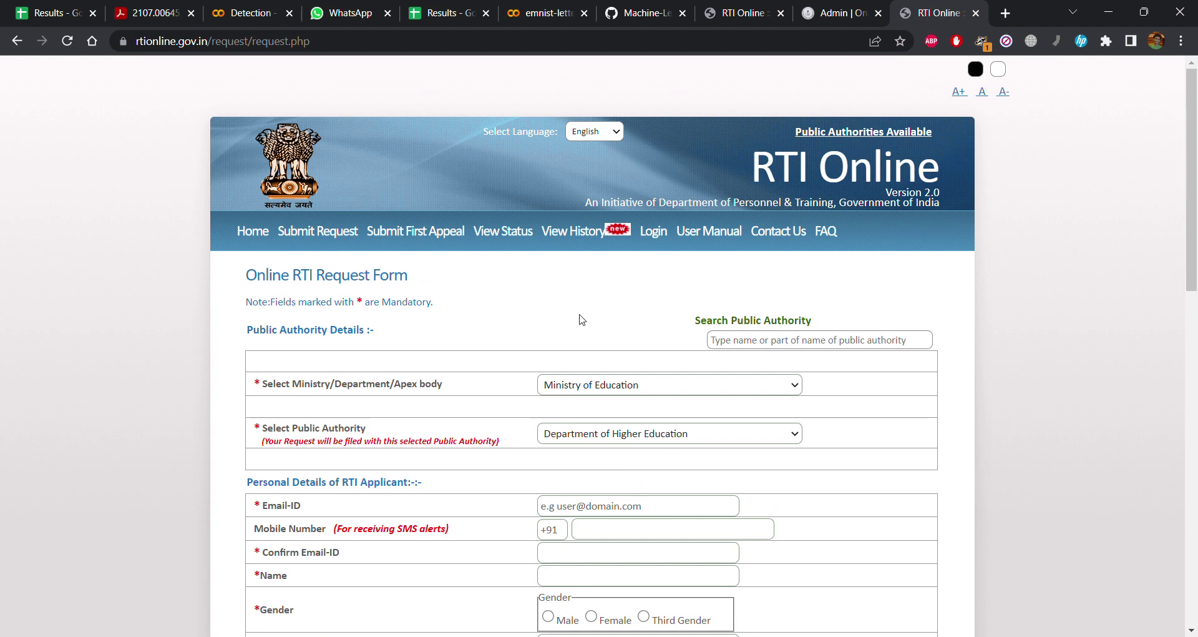
pyautogui.scroll(-3, 582, 320)
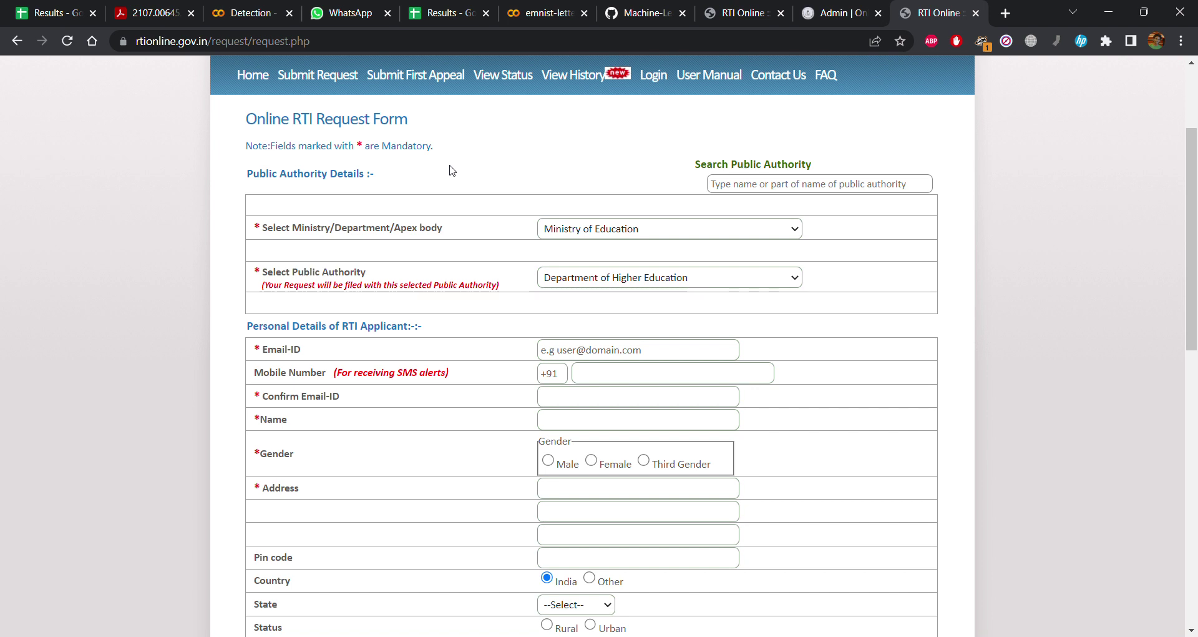
pyautogui.click(416, 87)
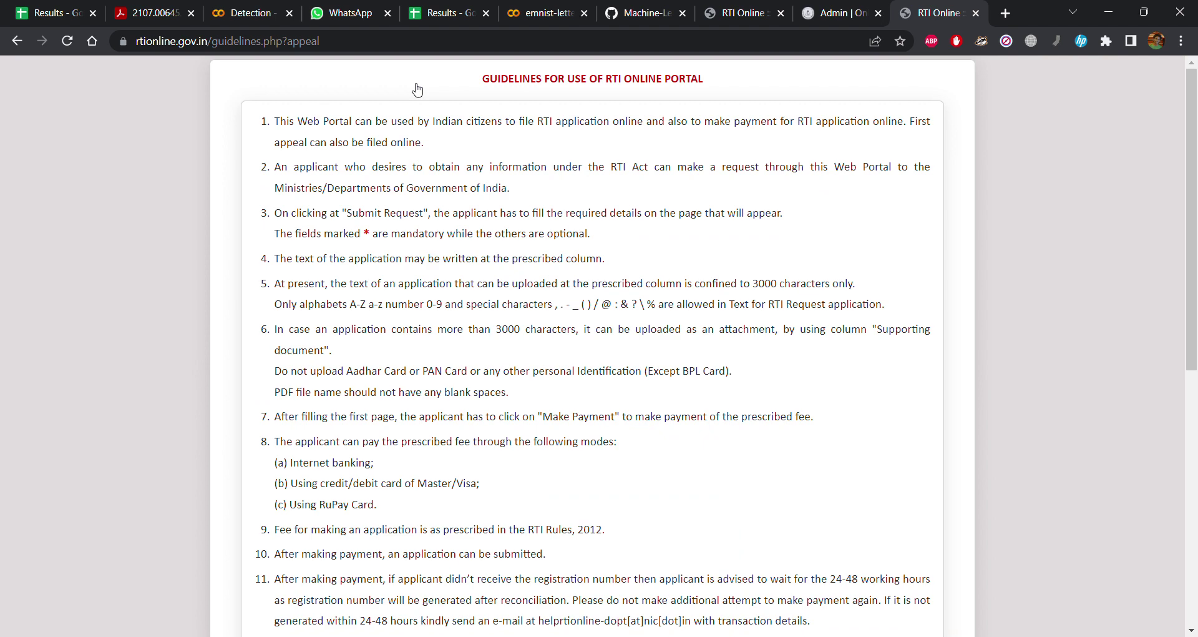
pyautogui.scroll(-8, 417, 88)
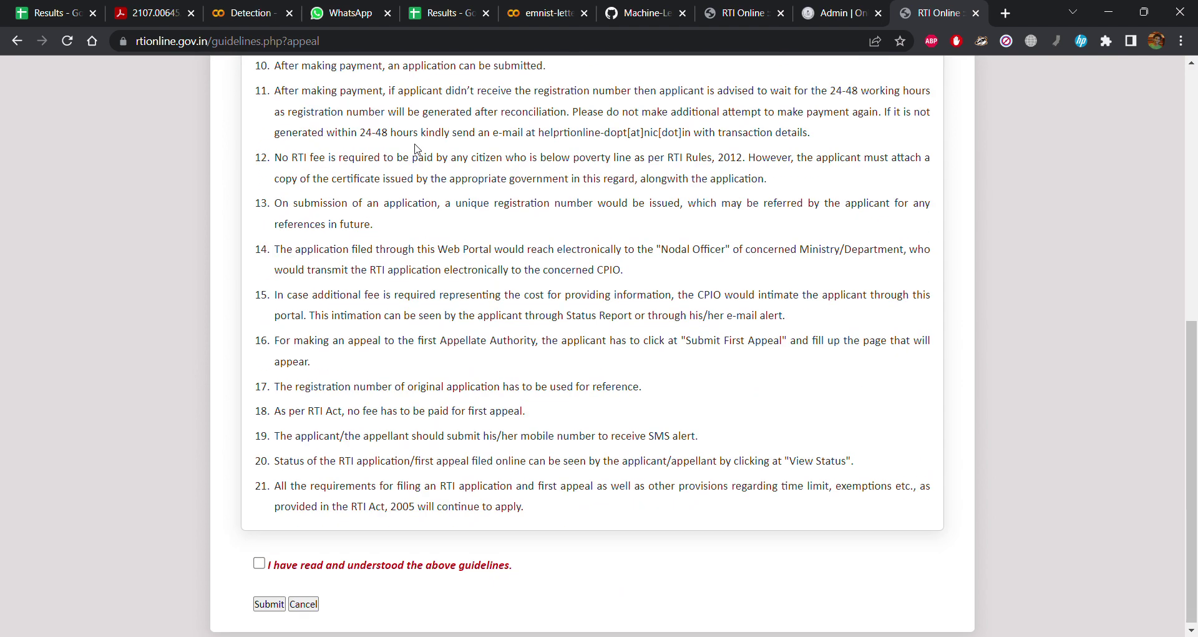
pyautogui.click(259, 560)
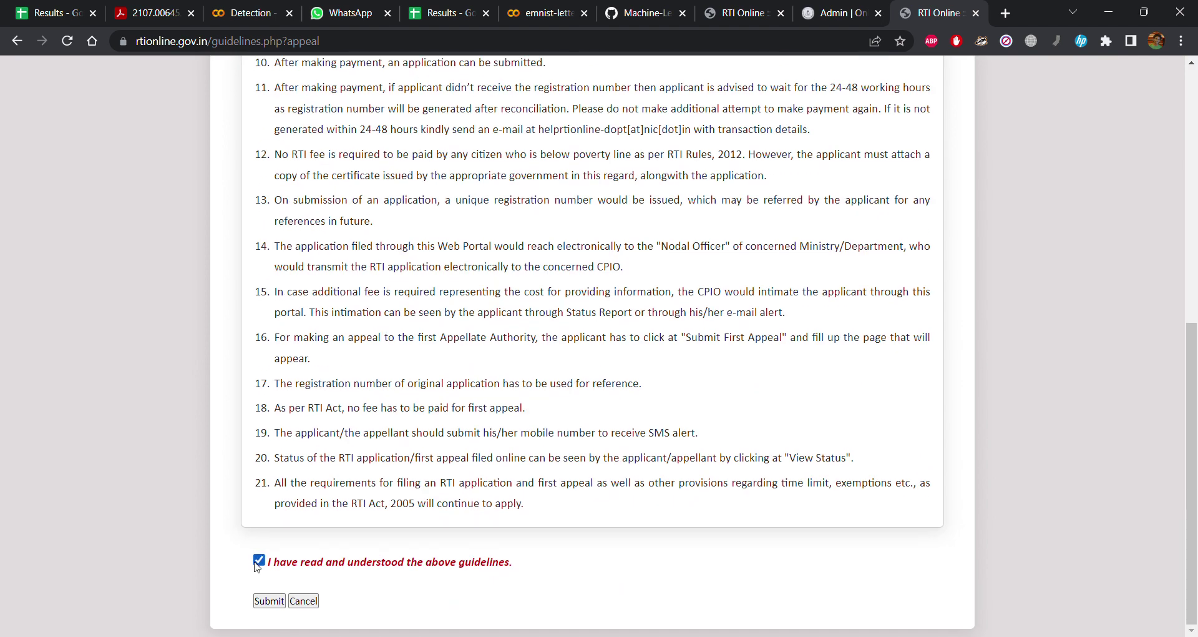
pyautogui.click(269, 602)
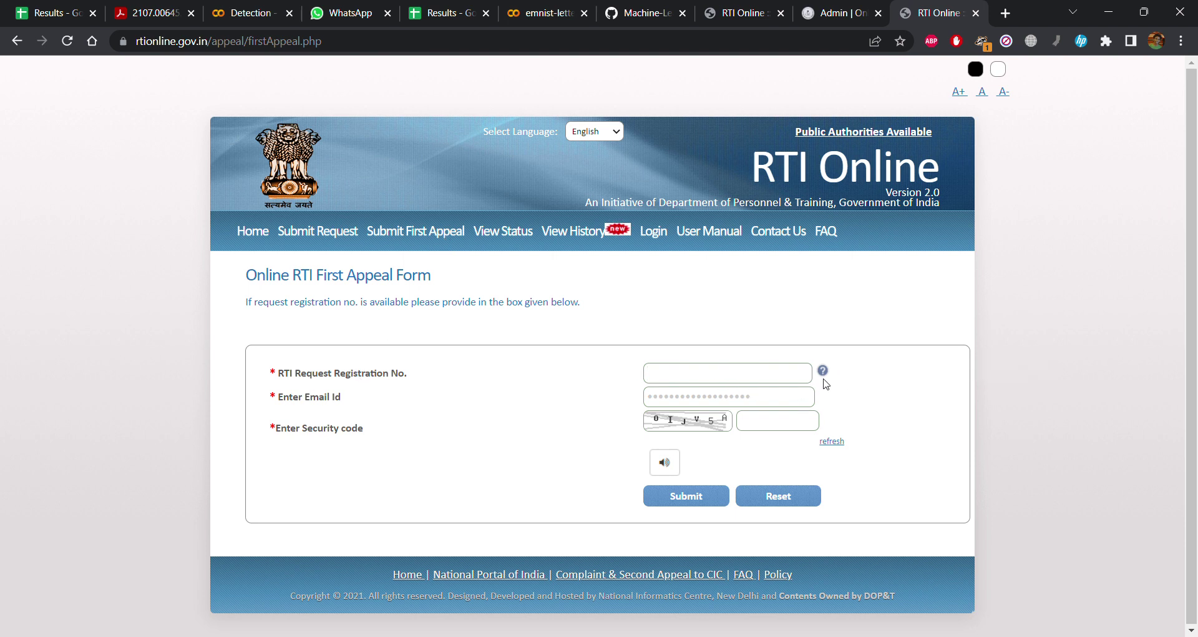
# Examine the registration number and e-mail fields required by the first appeal form.
pyautogui.moveTo(826, 375)
pyautogui.click(758, 397)
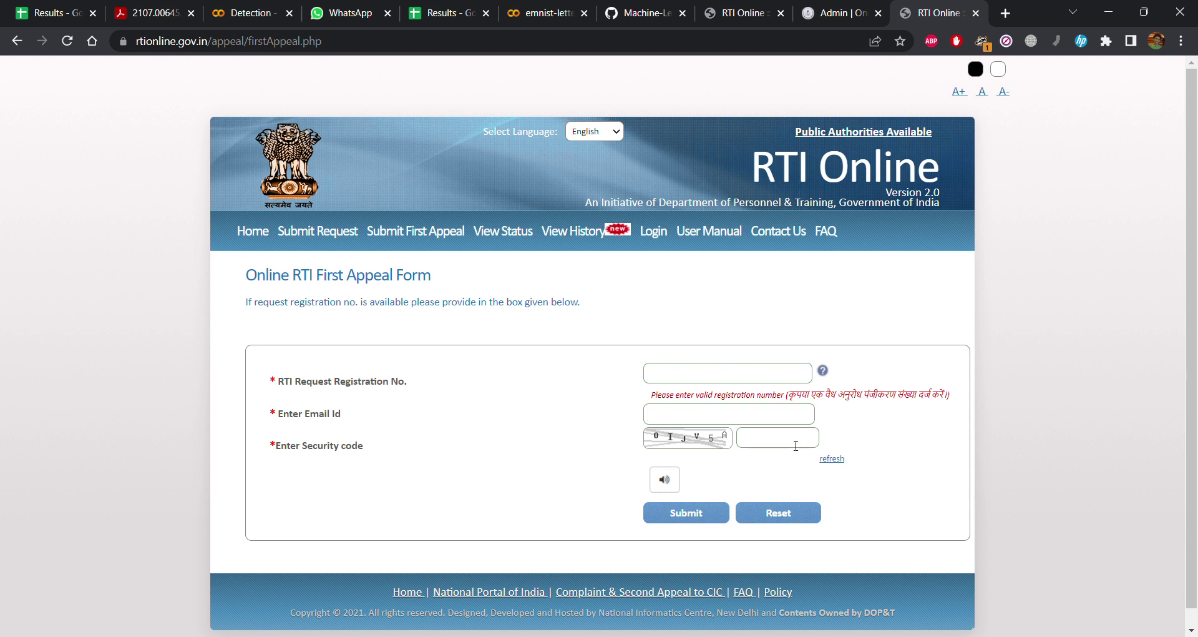
pyautogui.click(768, 385)
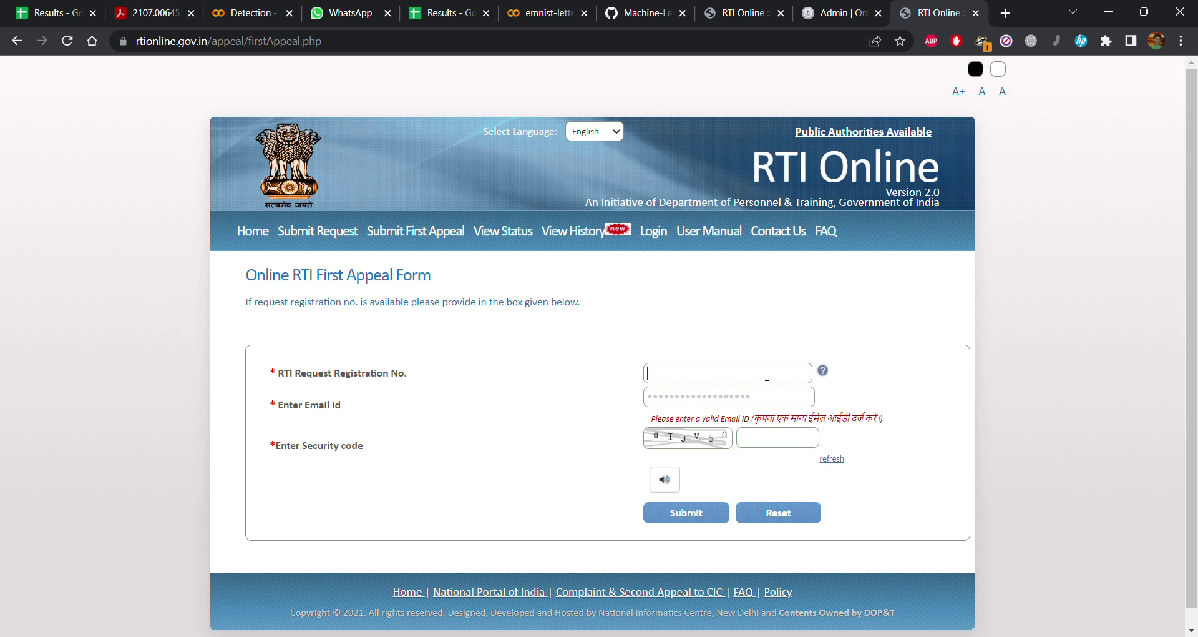
# View the filing history page and open the list of all registered RTI requests.
pyautogui.click(573, 236)
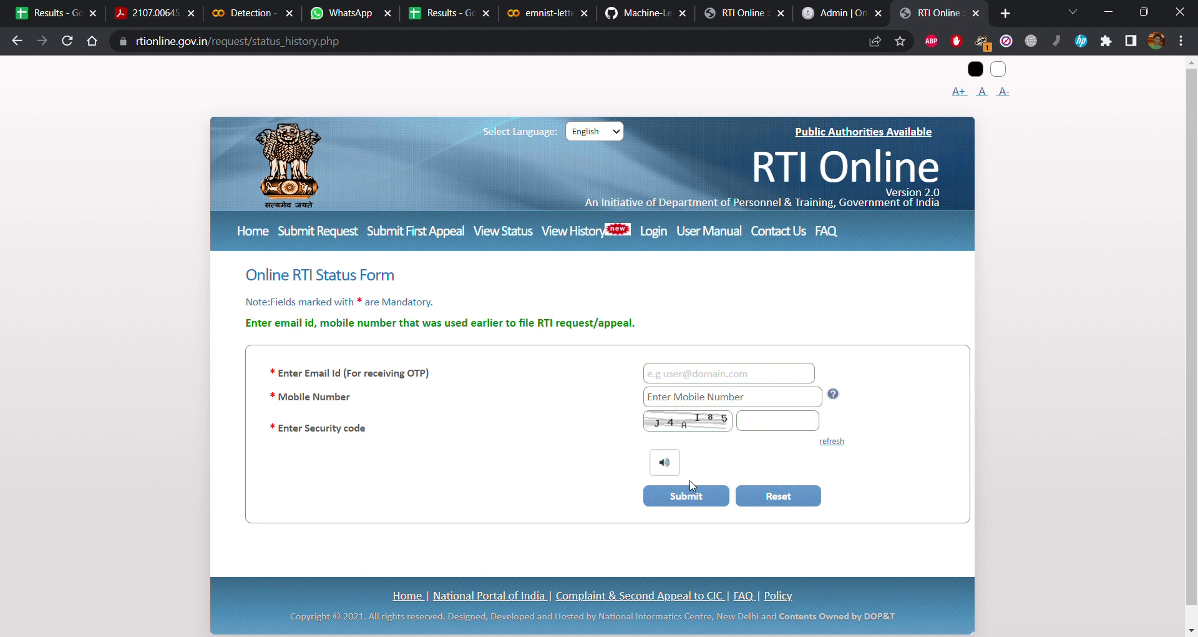
pyautogui.click(736, 15)
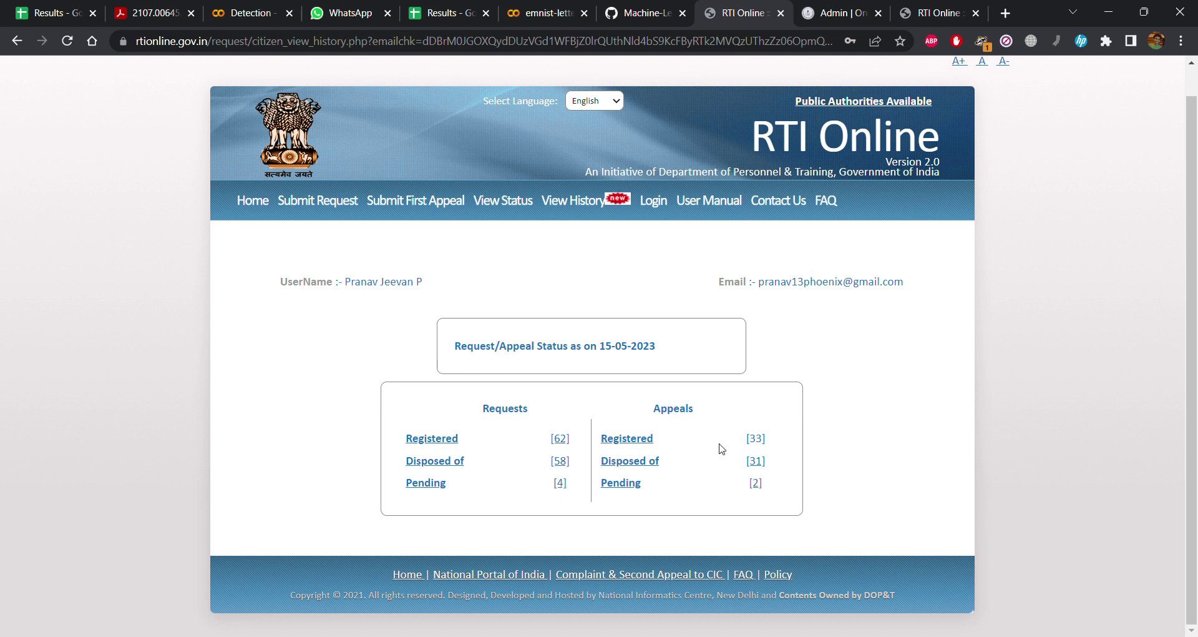
pyautogui.click(568, 444)
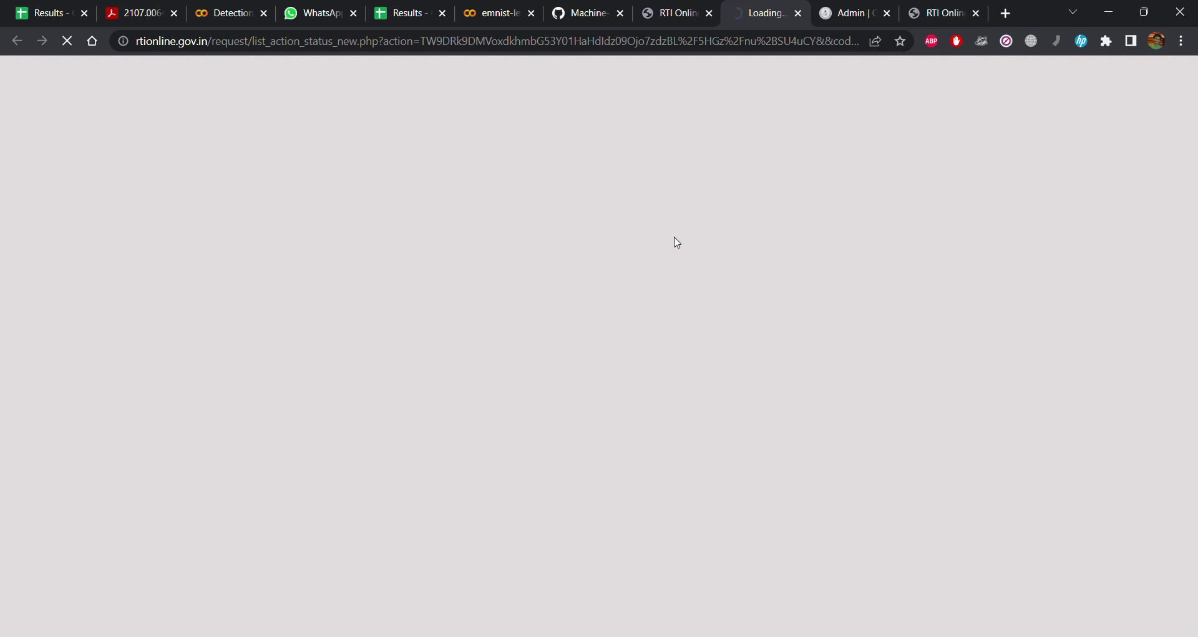
pyautogui.click(683, 14)
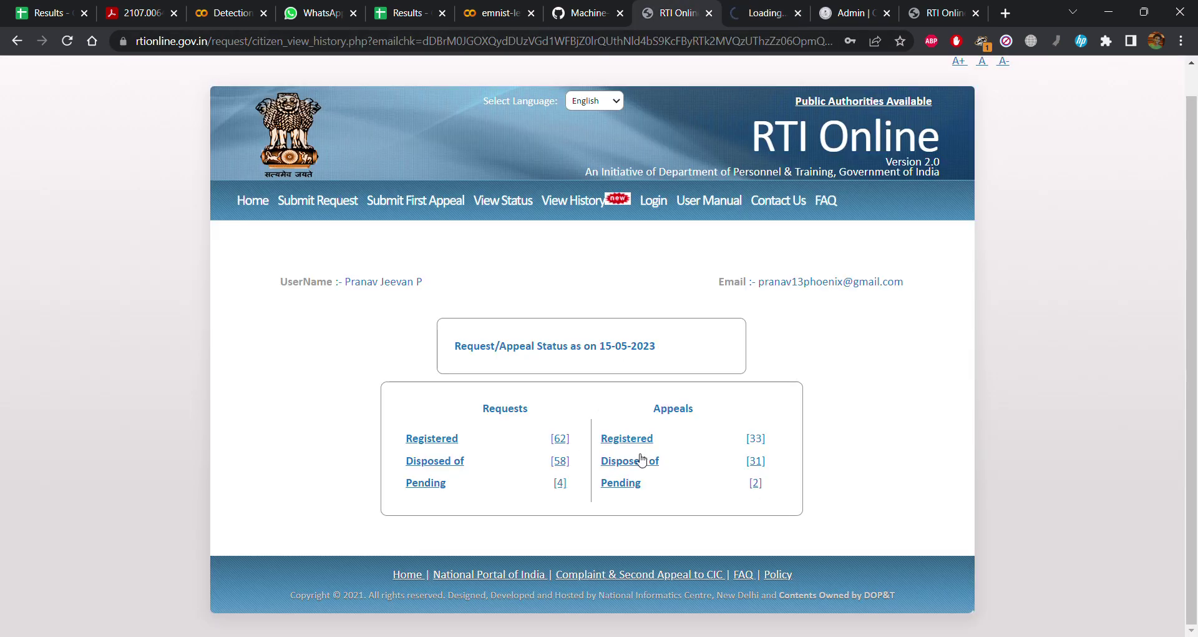
pyautogui.click(749, 8)
pyautogui.scroll(-2, 705, 387)
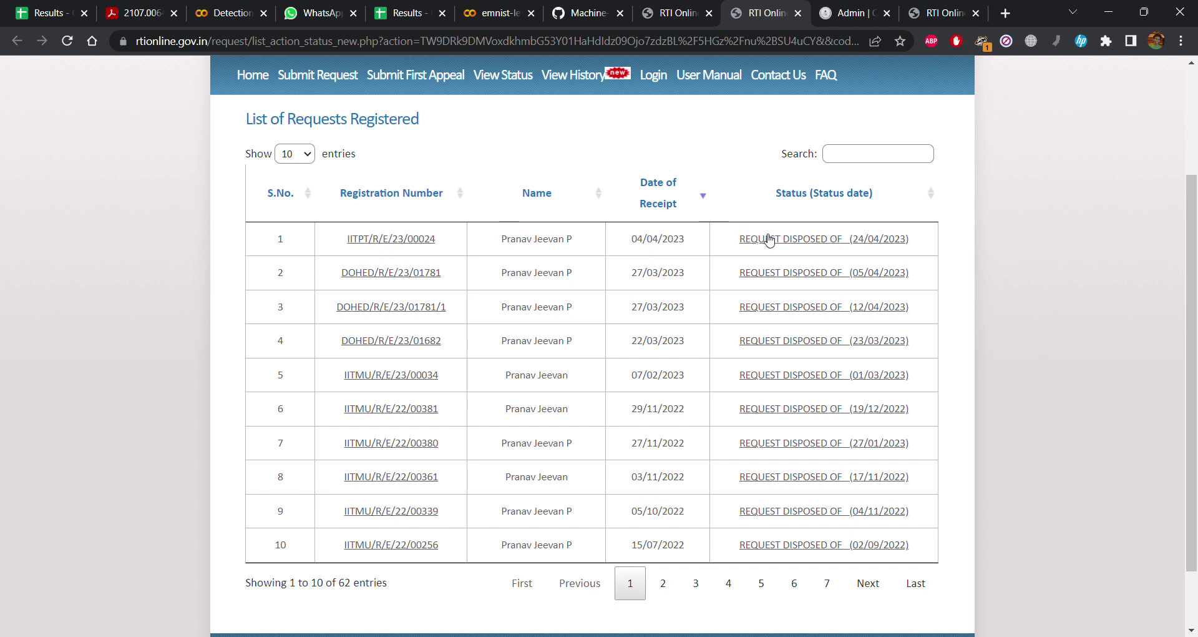
# Re-sort the registered requests by date of receipt, keeping the newest first.
pyautogui.click(706, 196)
pyautogui.click(706, 196)
pyautogui.scroll(1, 716, 195)
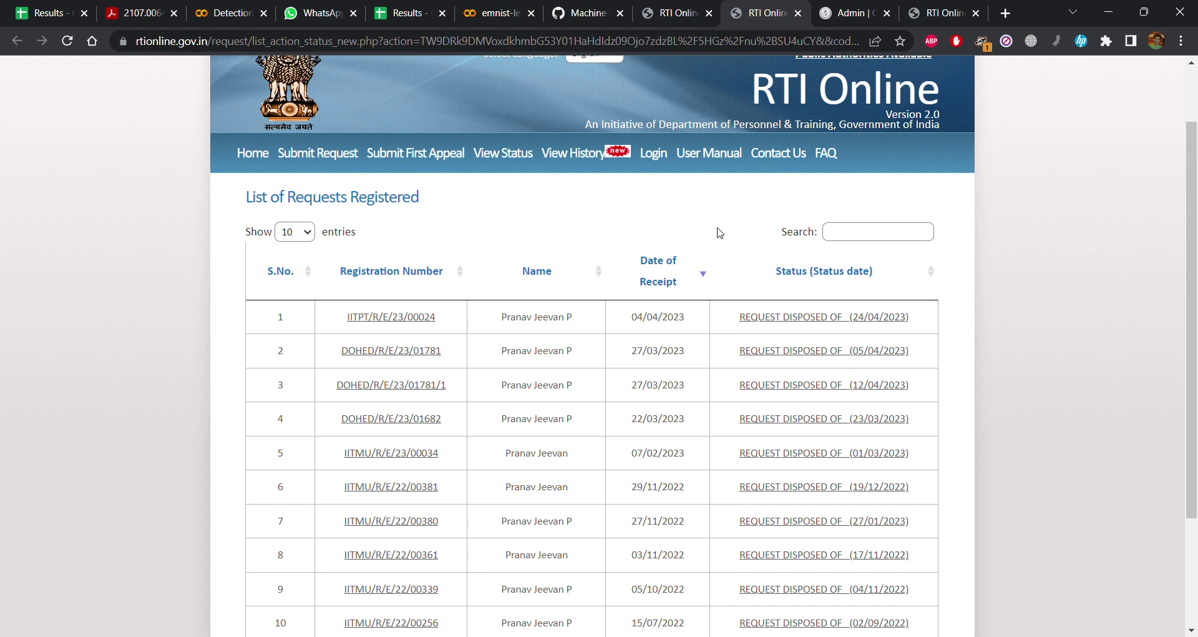
# Open the Central Information Commission's online second appeal form and review its sections down to the declaration.
pyautogui.scroll(-3, 720, 232)
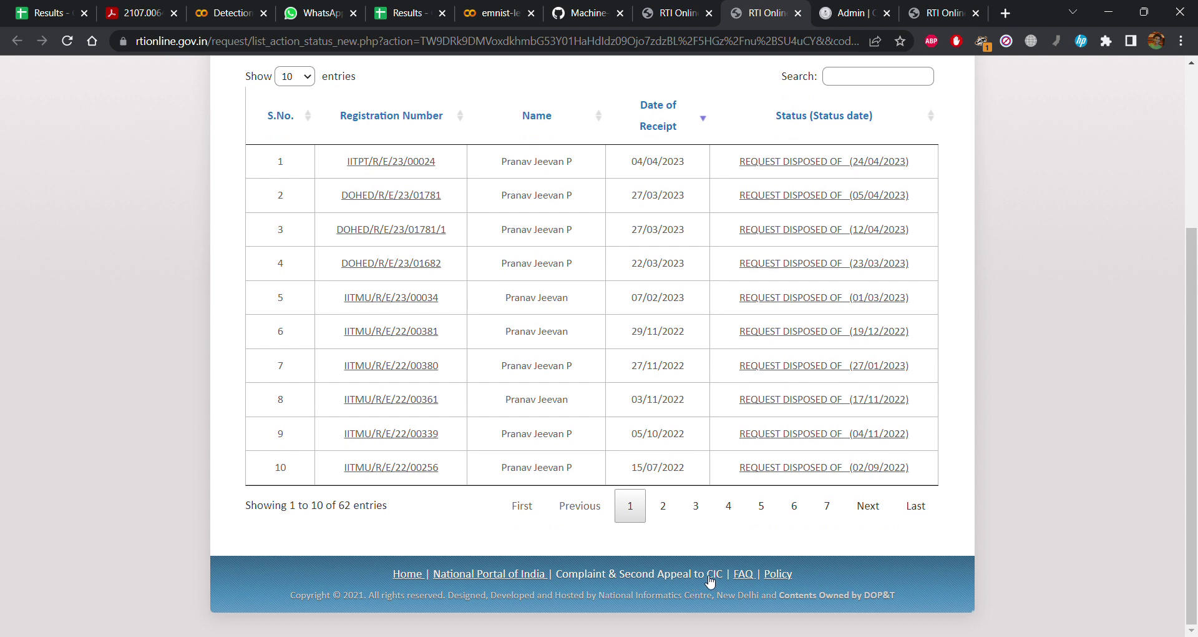
pyautogui.click(641, 576)
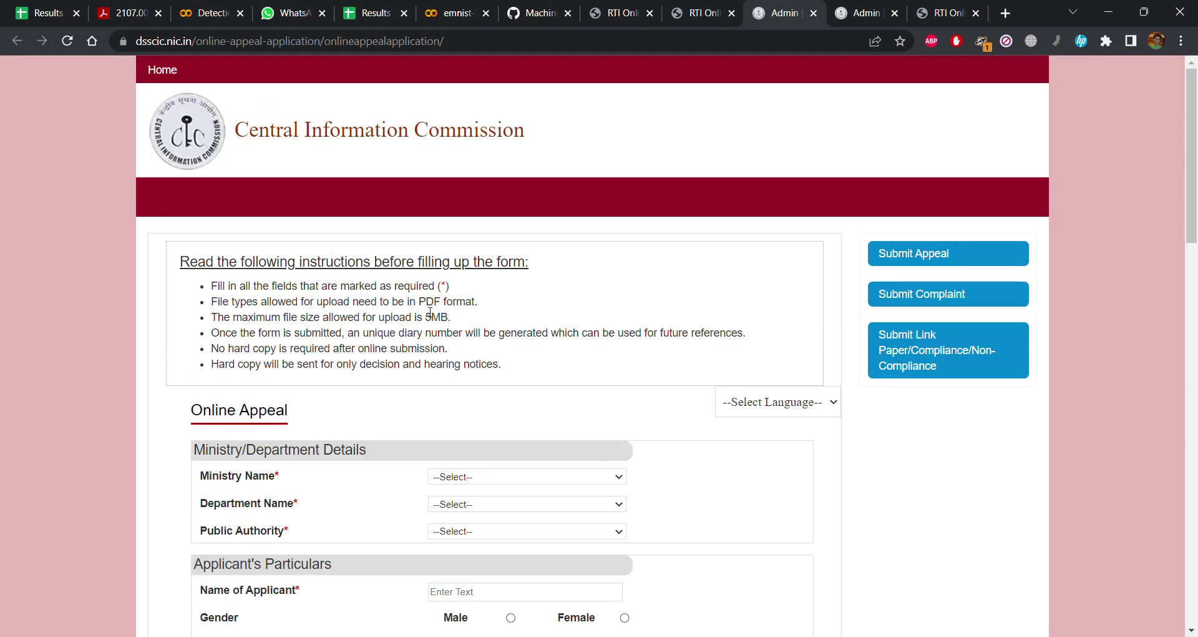
pyautogui.click(904, 256)
pyautogui.scroll(-18, 843, 321)
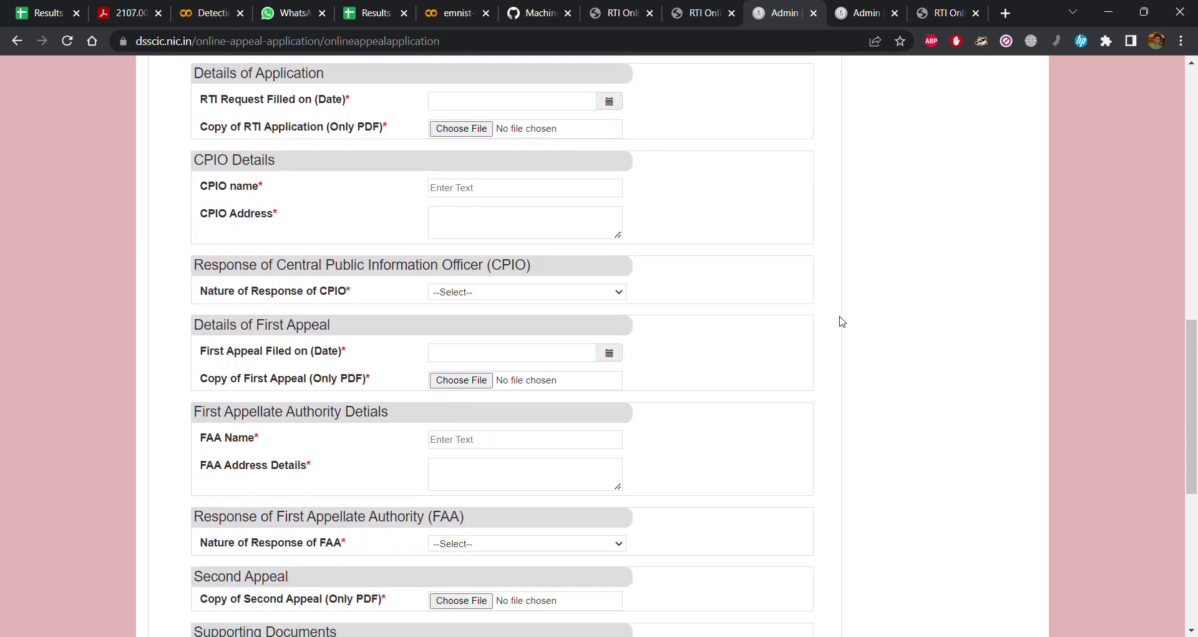
pyautogui.scroll(20, 843, 321)
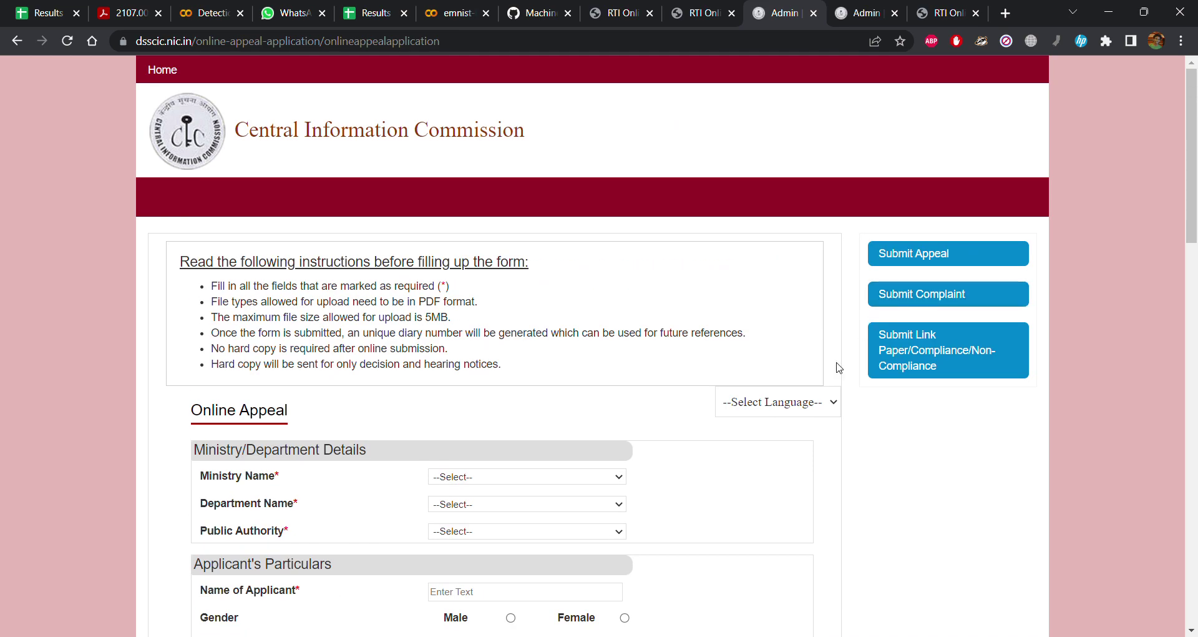
pyautogui.scroll(-13, 837, 371)
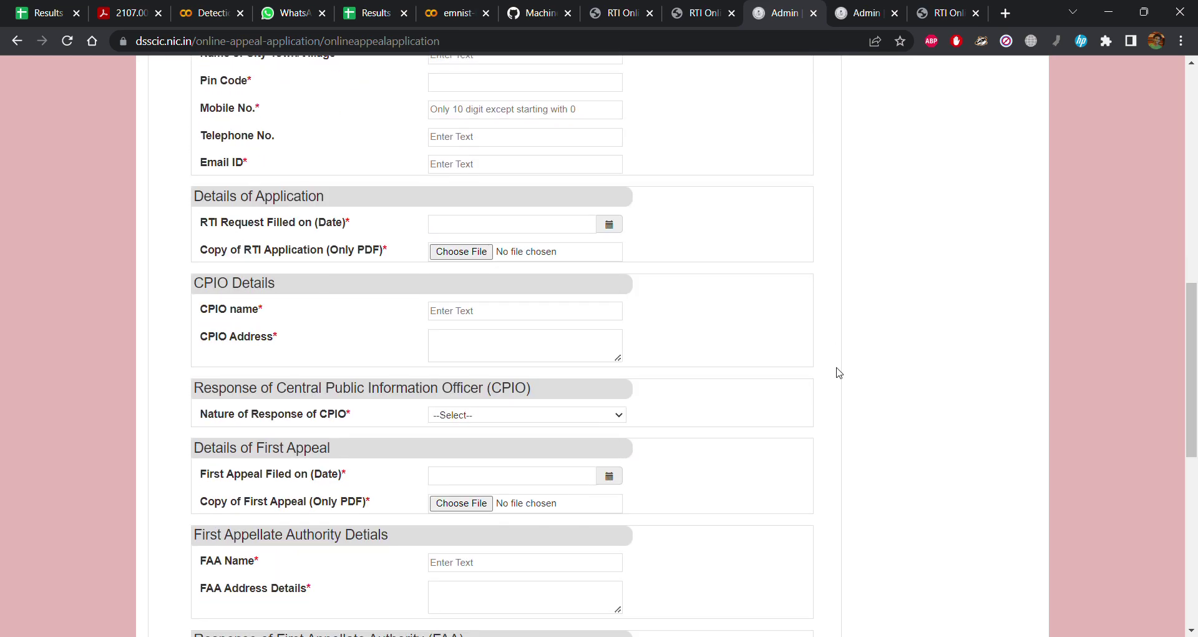
pyautogui.scroll(-5, 840, 372)
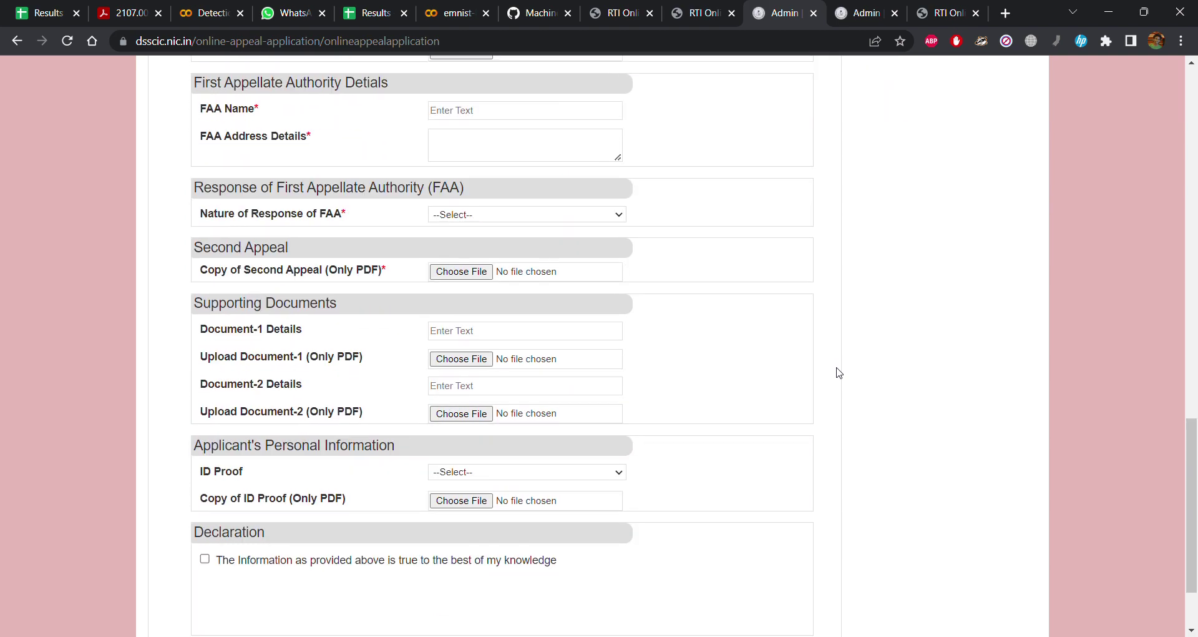
pyautogui.scroll(20, 837, 372)
# Open the Central Information Commission's online complaint form and review its sections down to the declaration.
pyautogui.click(920, 304)
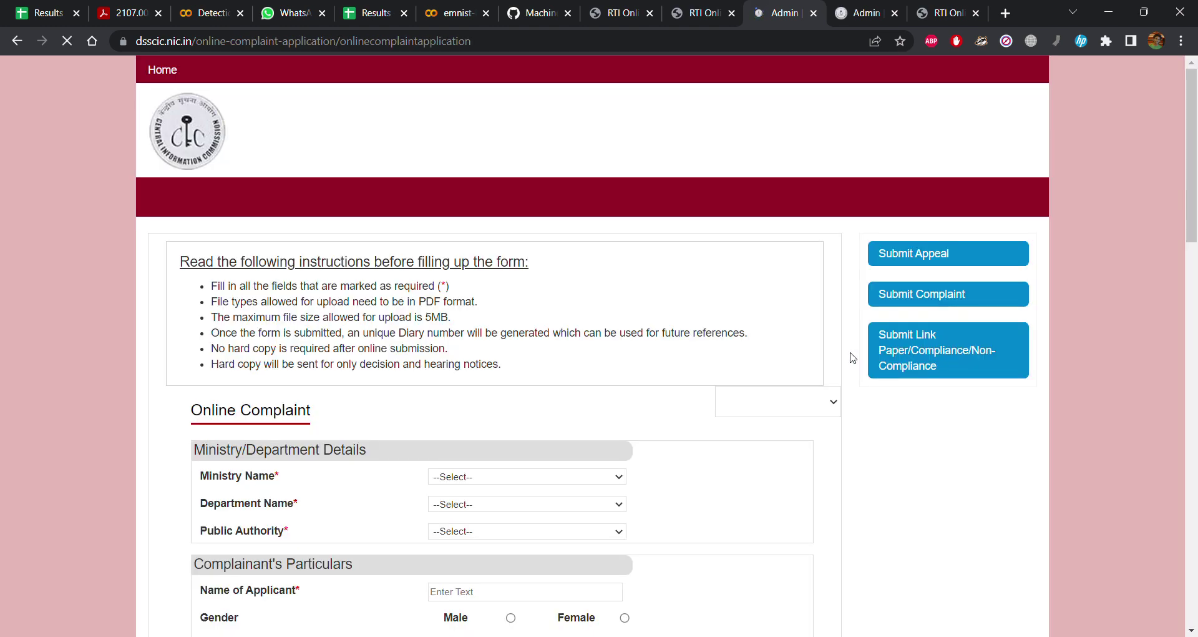
pyautogui.scroll(-12, 853, 357)
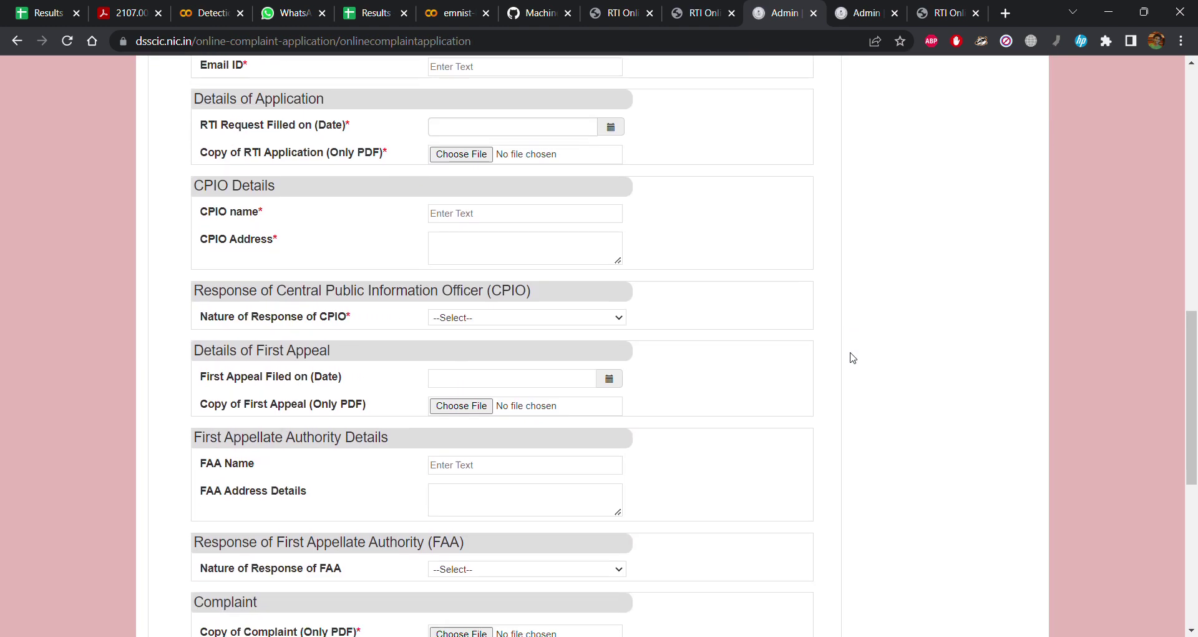
pyautogui.scroll(-7, 853, 358)
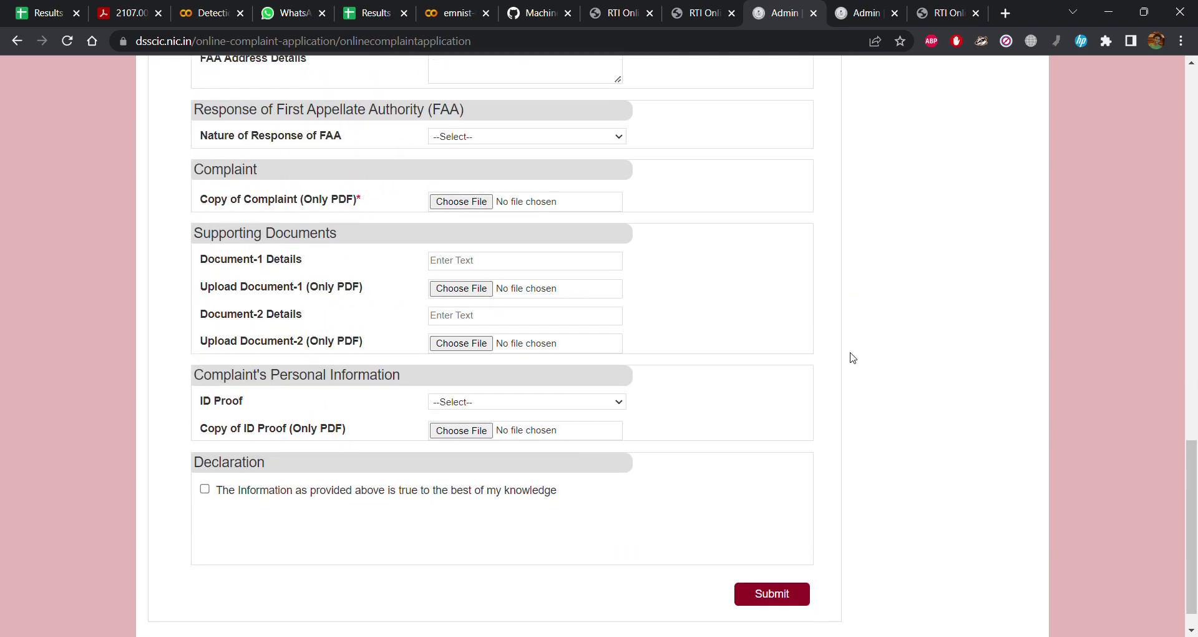
# Review the complaint form's ministry details, complainant's particulars and RTI application details.
pyautogui.scroll(14, 854, 357)
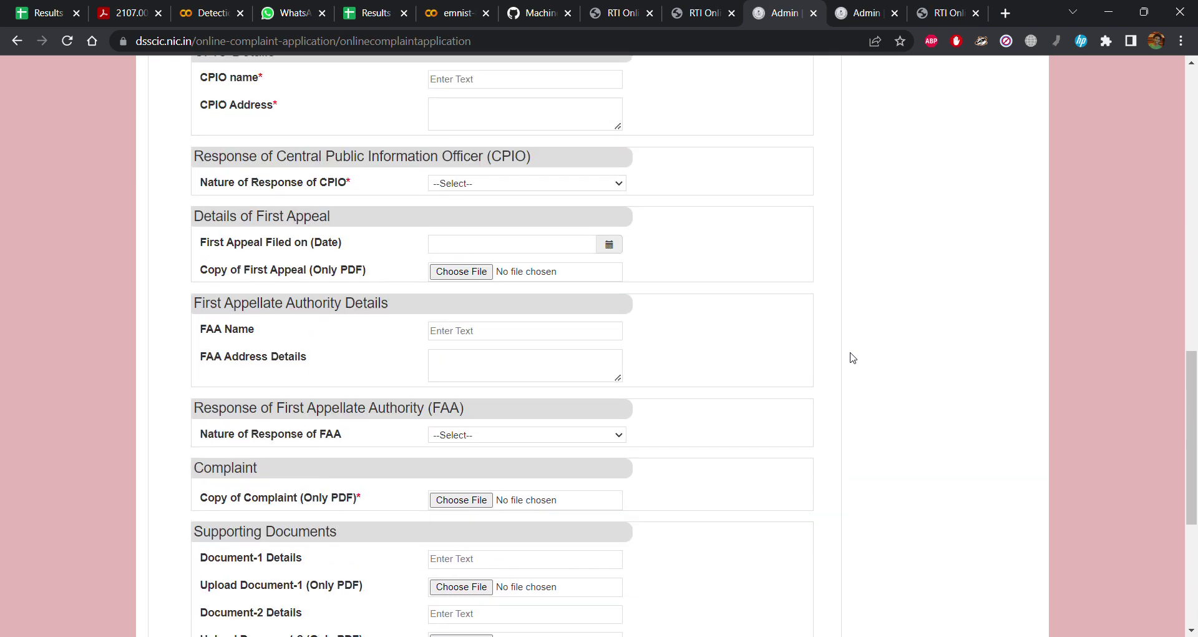
pyautogui.scroll(5, 853, 357)
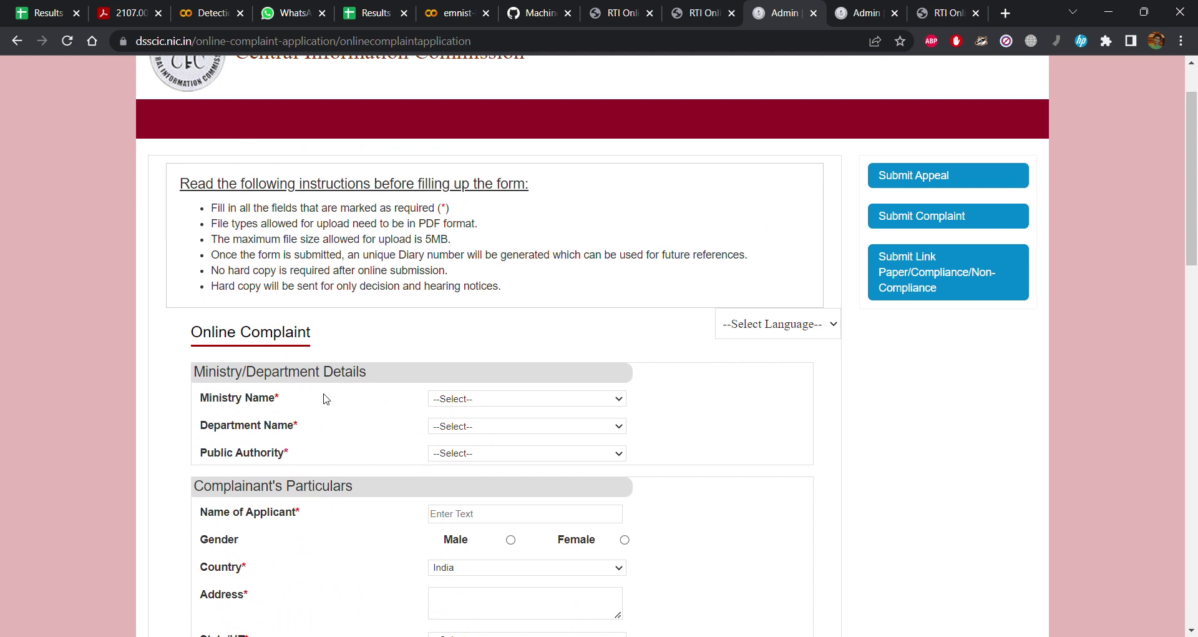
pyautogui.scroll(-1, 379, 373)
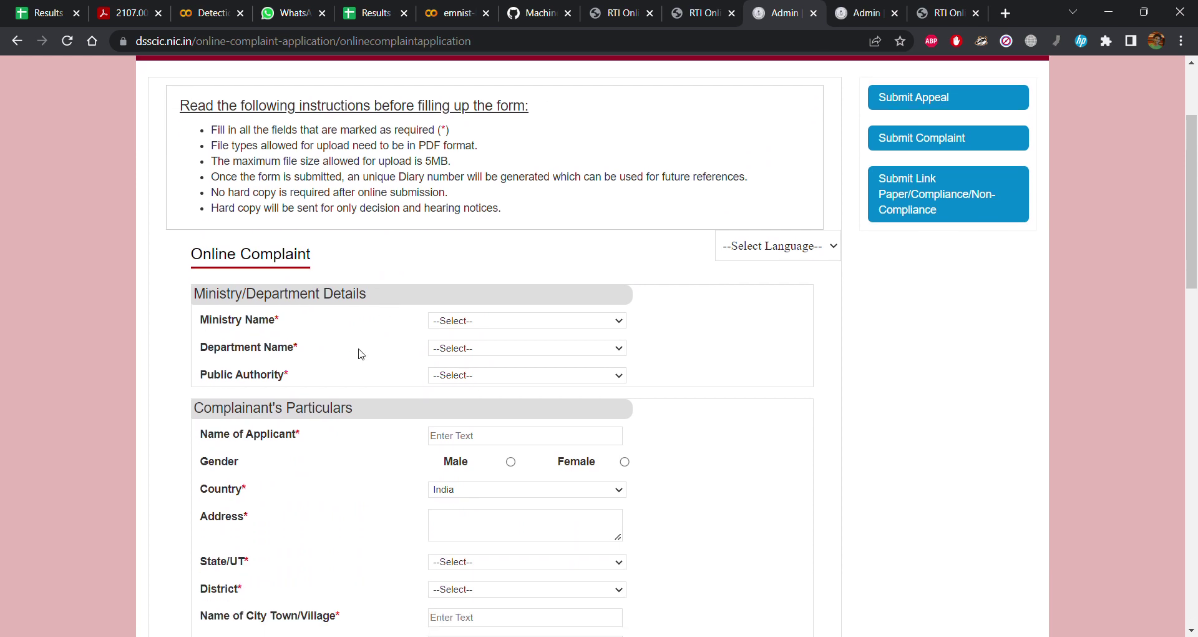
pyautogui.scroll(-3, 383, 337)
pyautogui.scroll(-3, 383, 405)
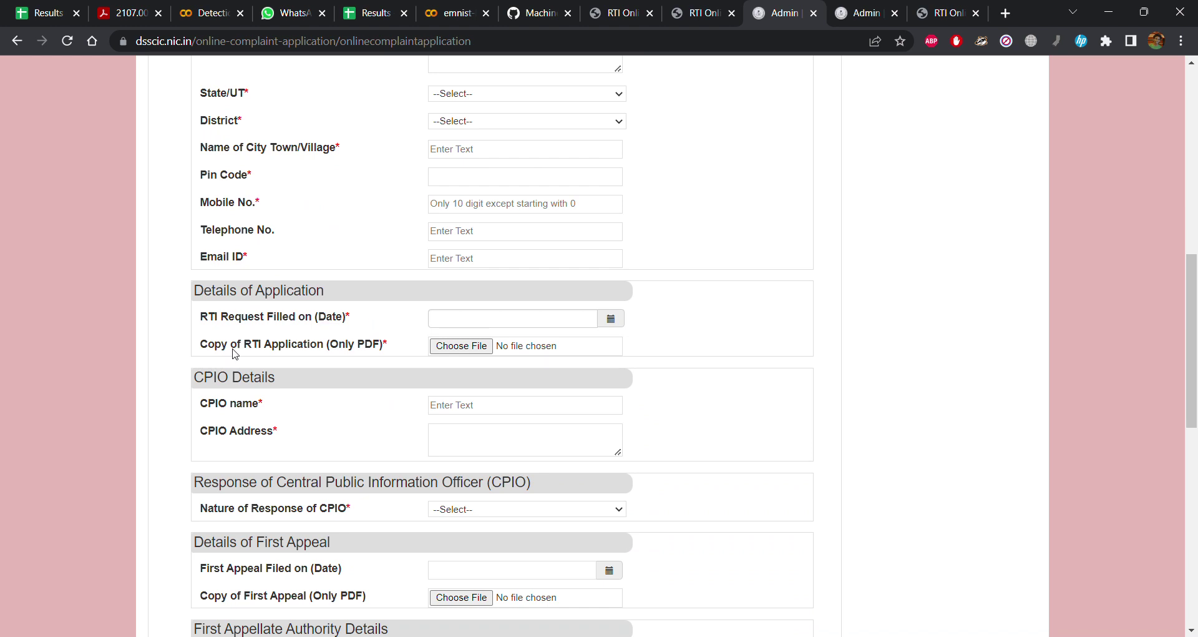
# Consult the list of registered RTI requests for the application's registration number and return to the complaint form.
pyautogui.click(946, 13)
pyautogui.click(715, 16)
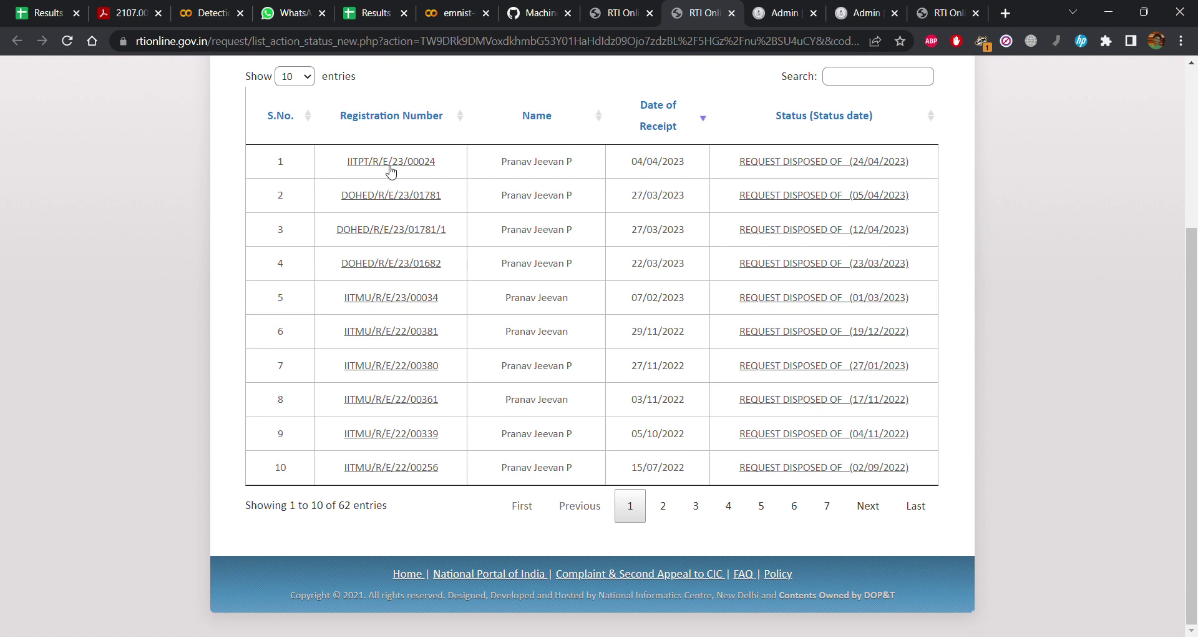
pyautogui.click(859, 17)
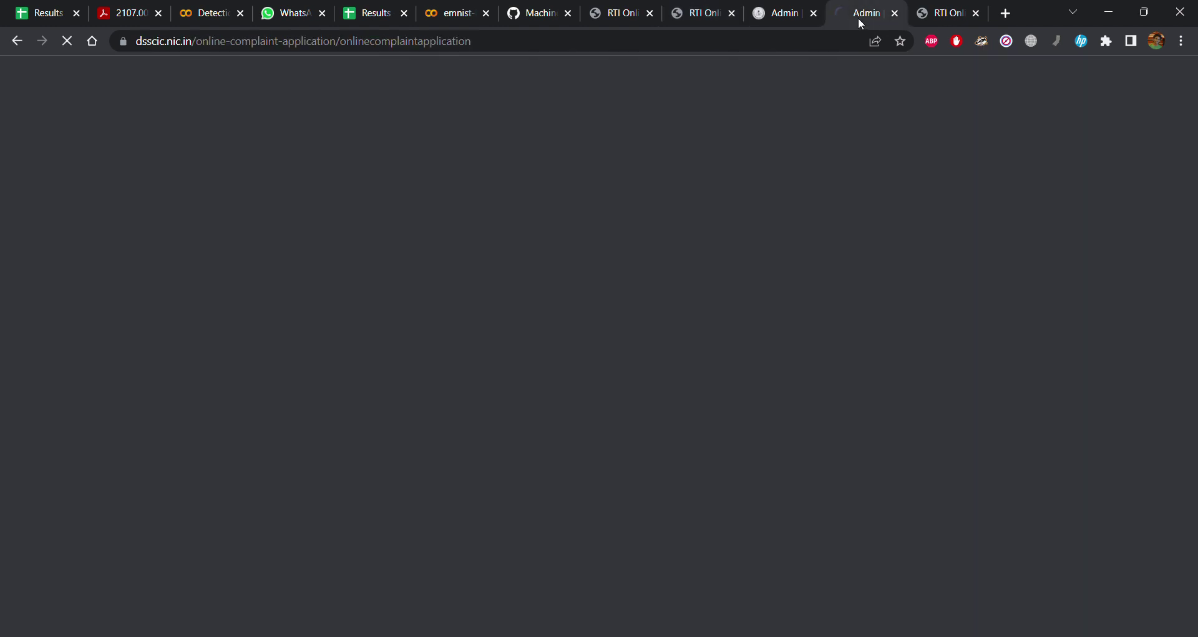
pyautogui.click(803, 18)
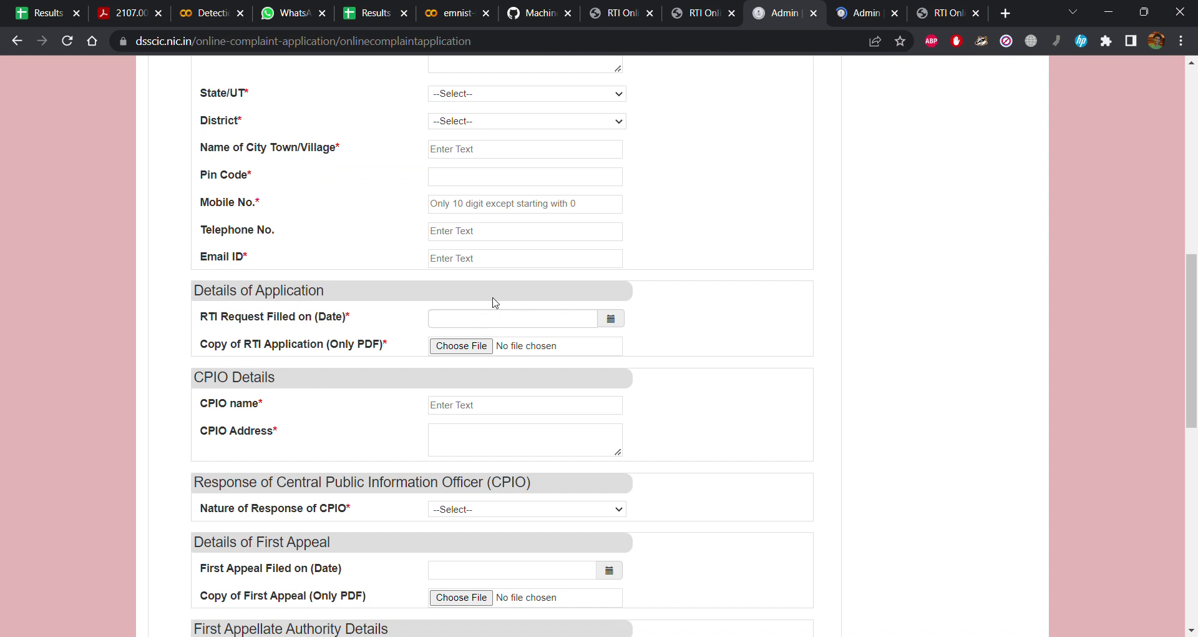
# Review the complaint form's CPIO, first appeal and First Appellate Authority sections, and place the cursor in the FAA name field.
pyautogui.scroll(-1, 407, 399)
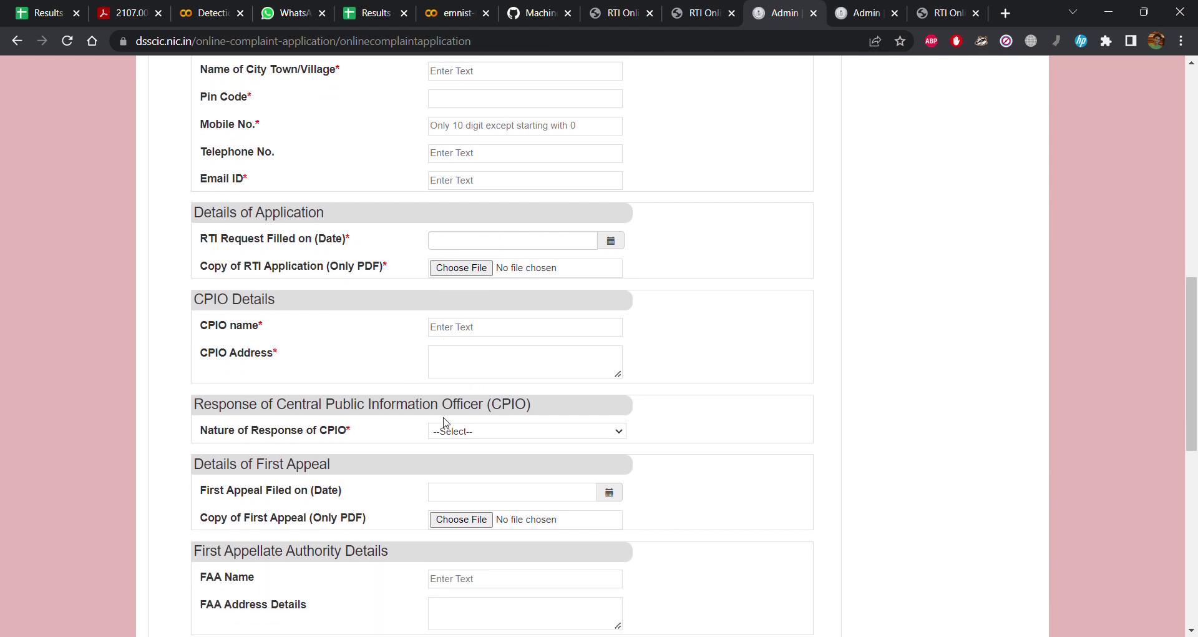
pyautogui.scroll(-1, 415, 428)
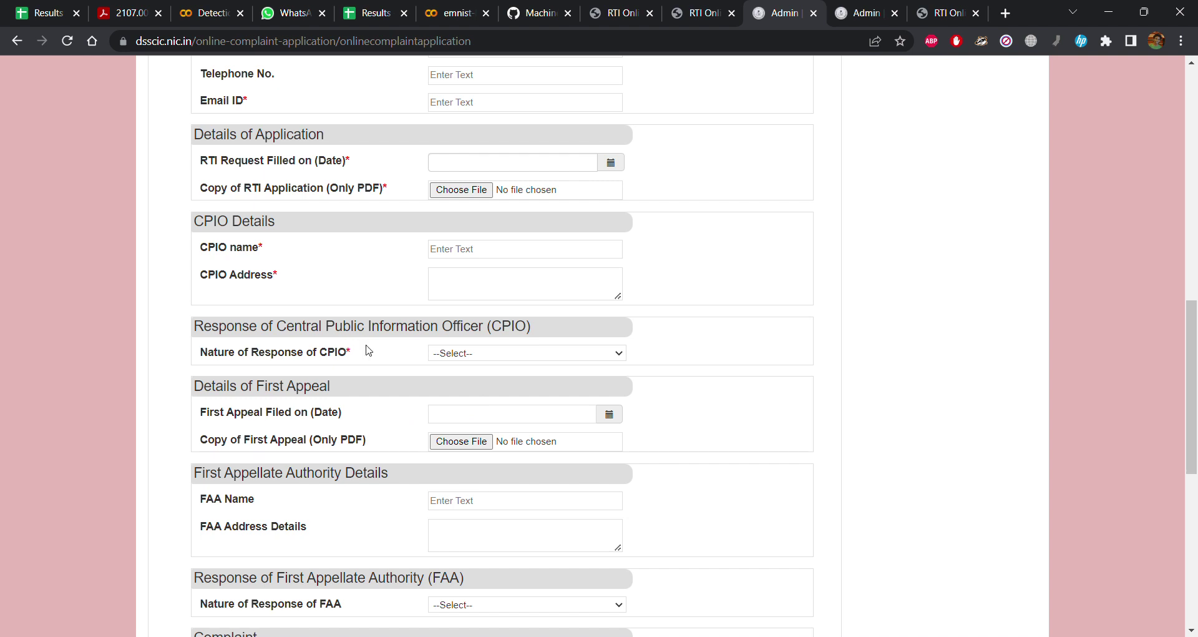
pyautogui.scroll(-1, 393, 365)
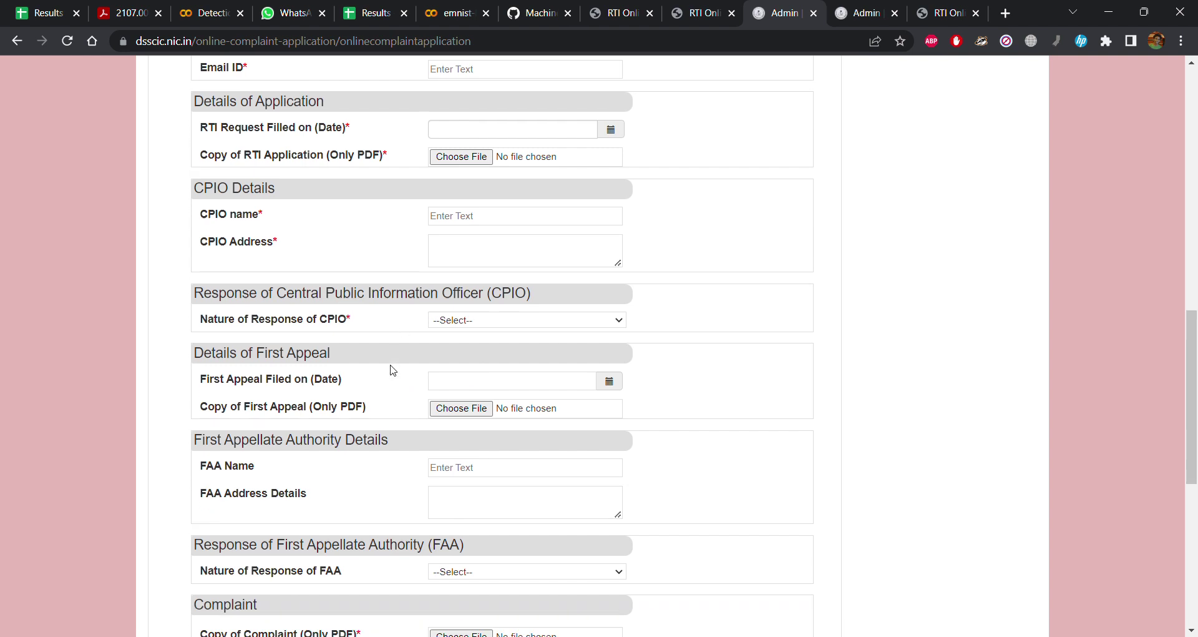
pyautogui.scroll(-2, 447, 347)
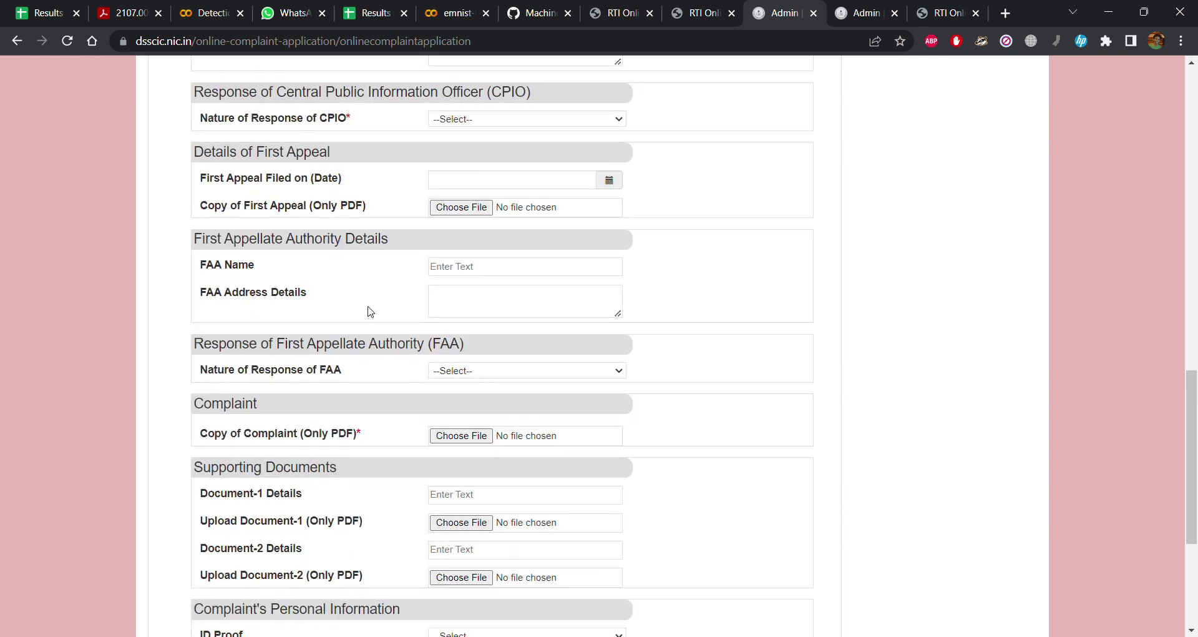
pyautogui.click(495, 273)
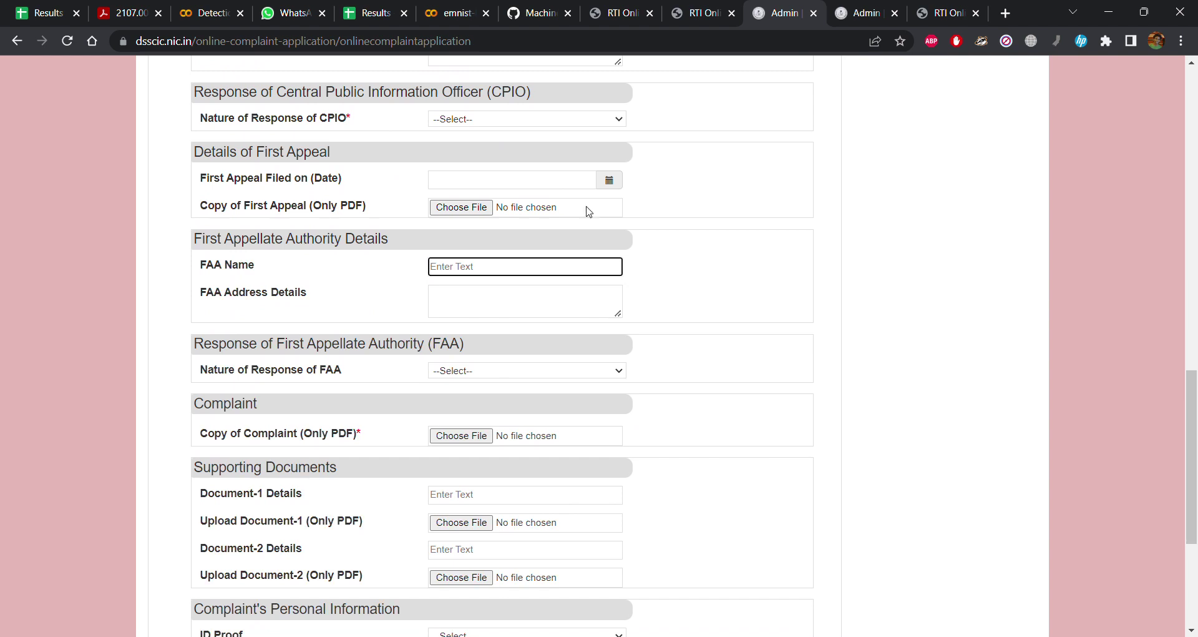
# Revisit the registered requests list and review the complaint form's complaint copy, supporting documents, ID proof and declaration sections.
pyautogui.click(694, 16)
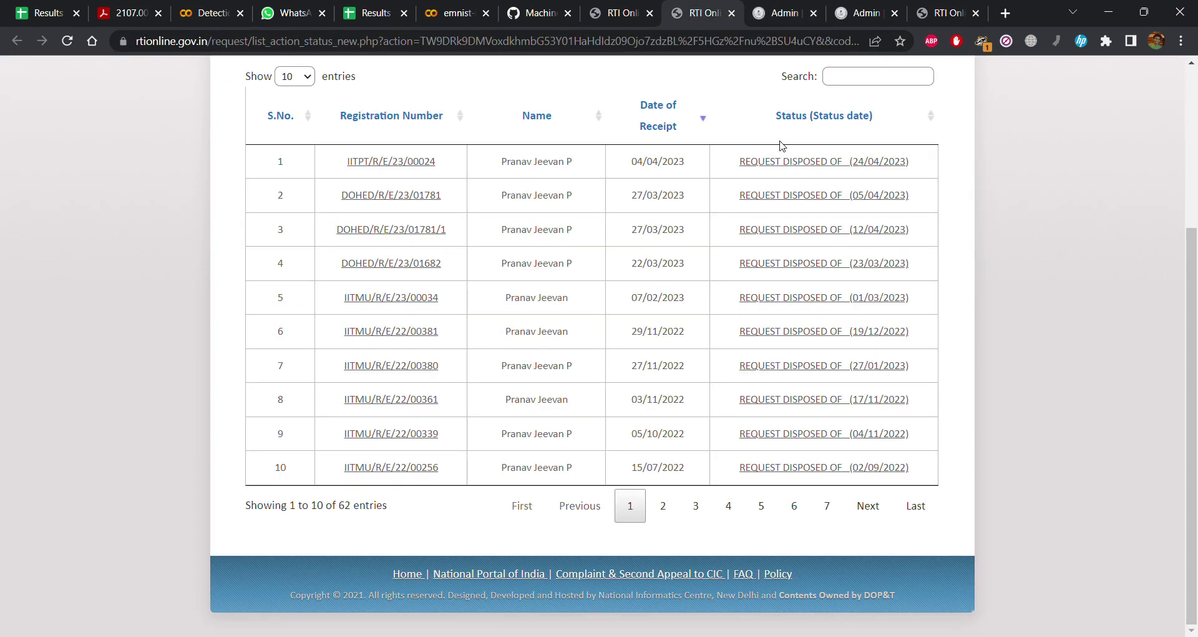
pyautogui.click(786, 17)
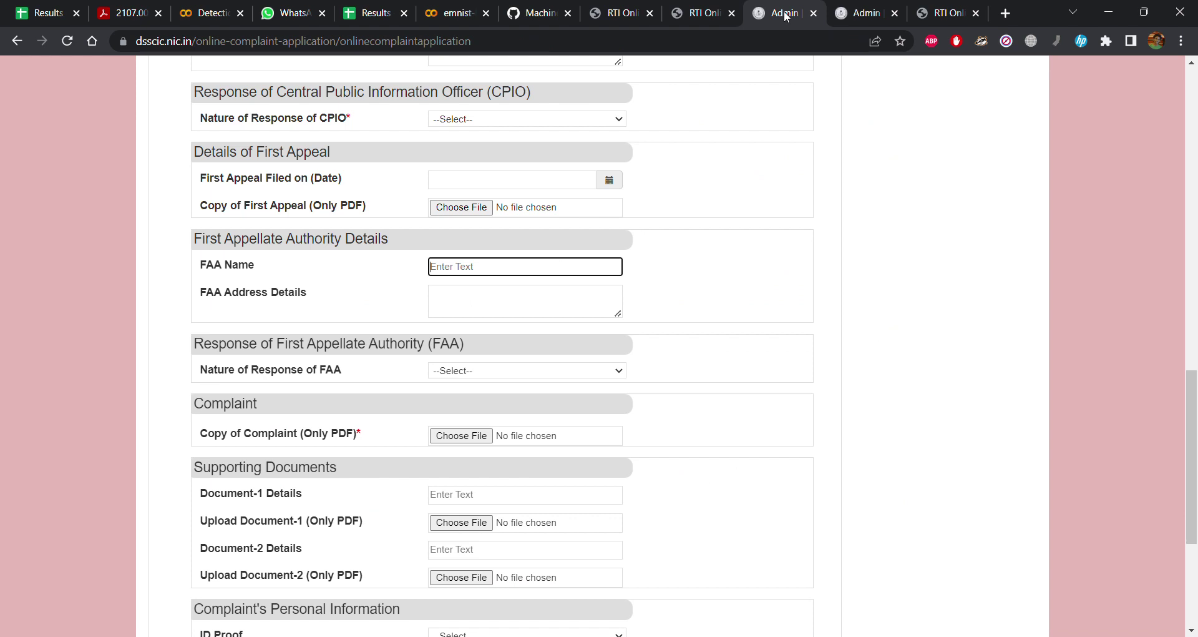
pyautogui.scroll(-2, 543, 326)
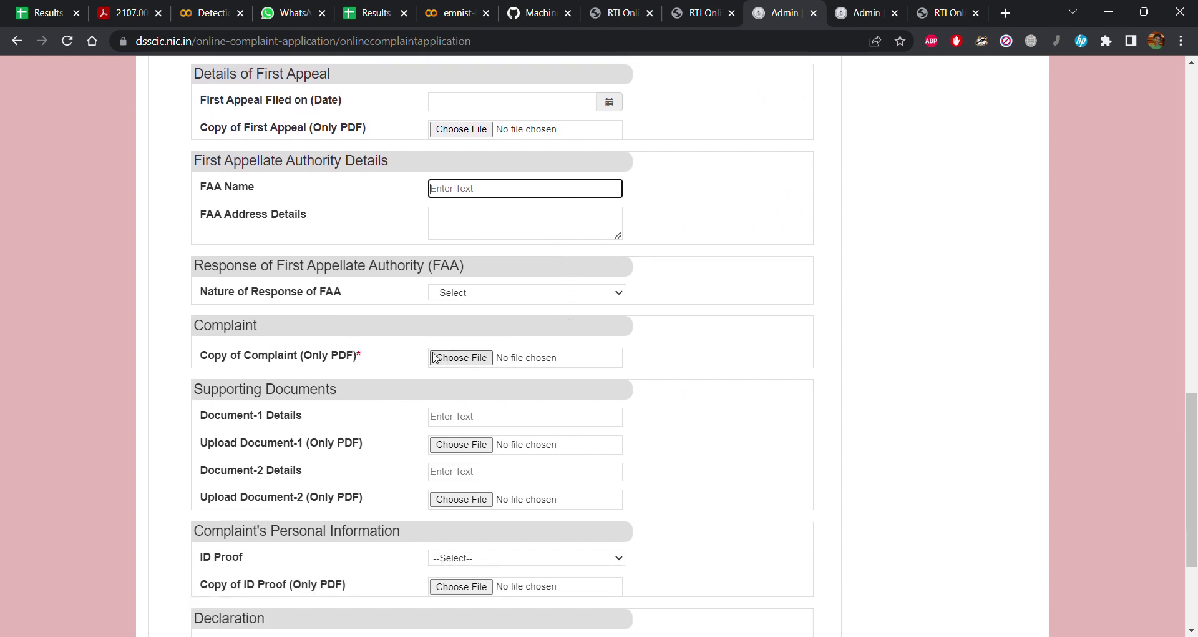
pyautogui.scroll(-1, 400, 362)
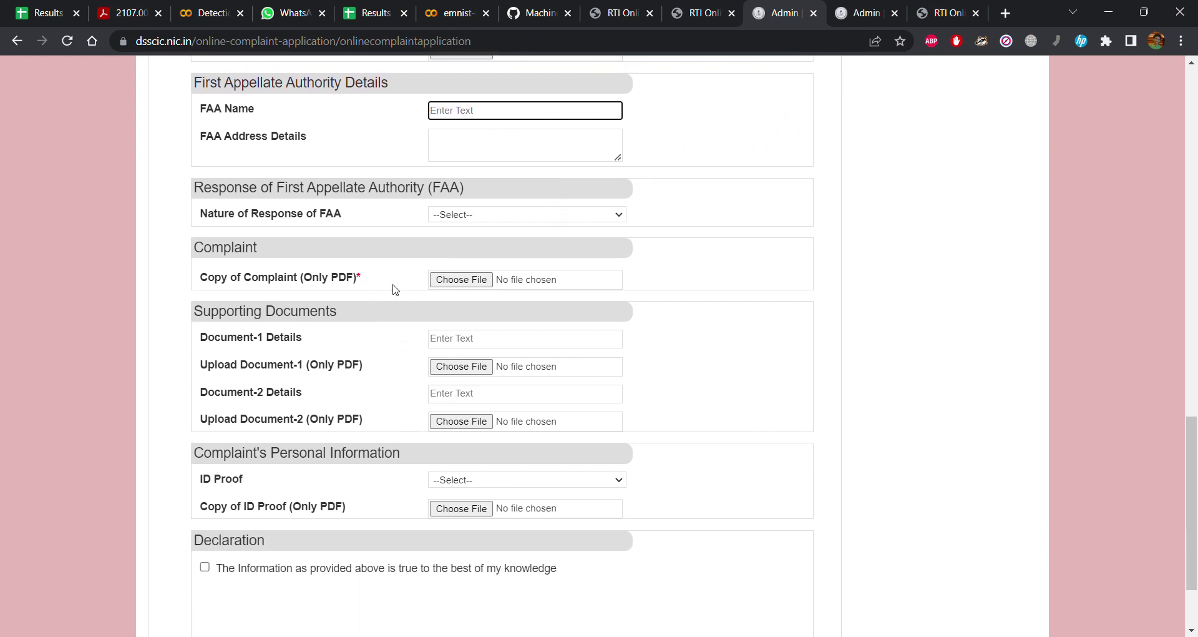
pyautogui.scroll(-1, 408, 284)
pyautogui.scroll(-1, 407, 284)
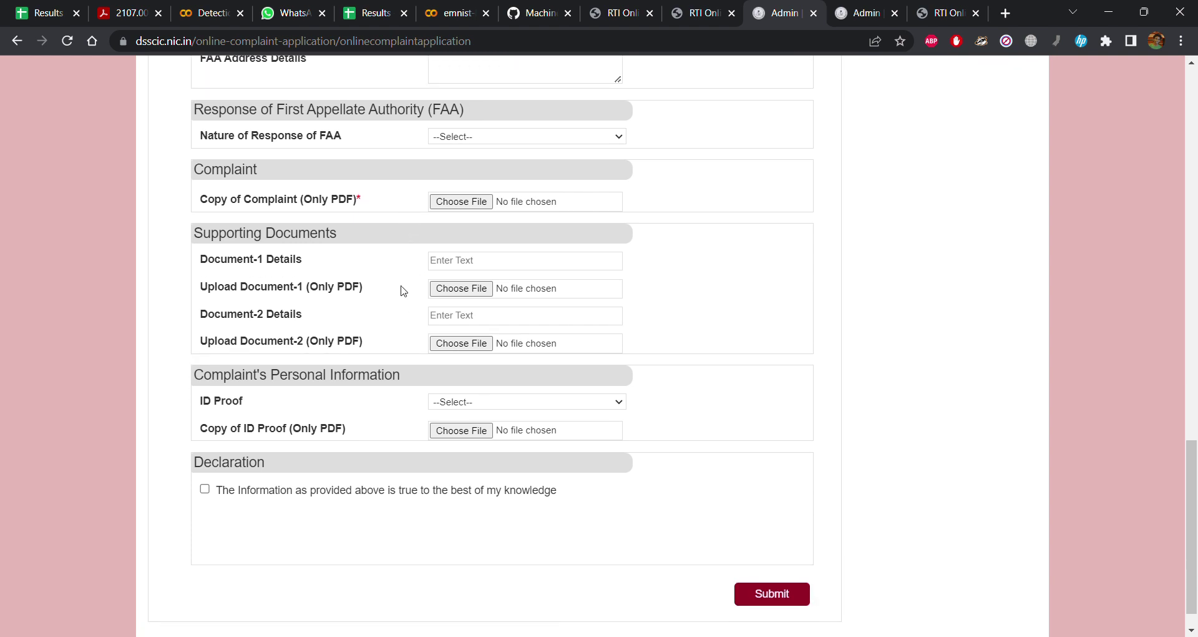
pyautogui.scroll(-1, 404, 291)
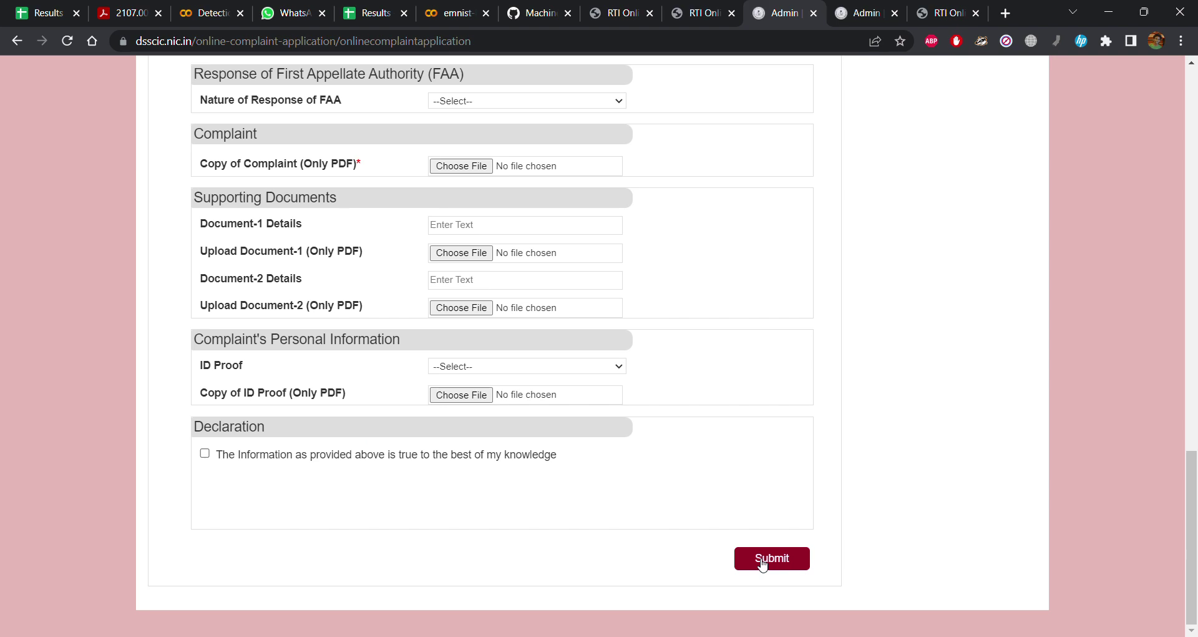
# Look over the whole complaint form once more and return to its filling instructions.
pyautogui.scroll(20, 752, 449)
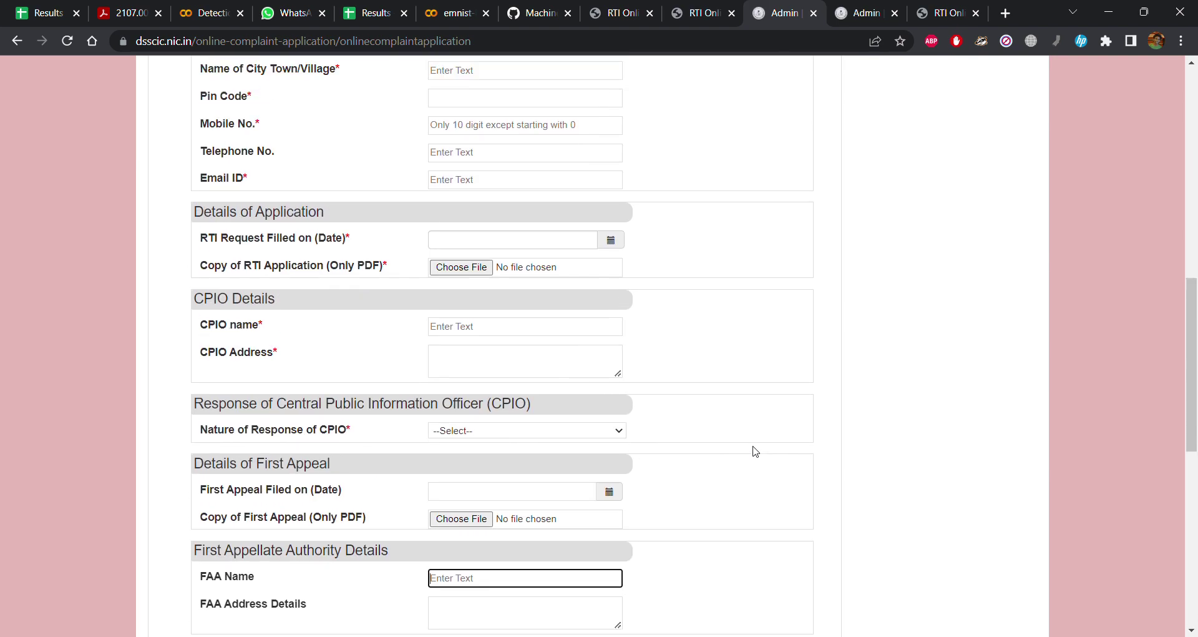
pyautogui.scroll(1, 755, 450)
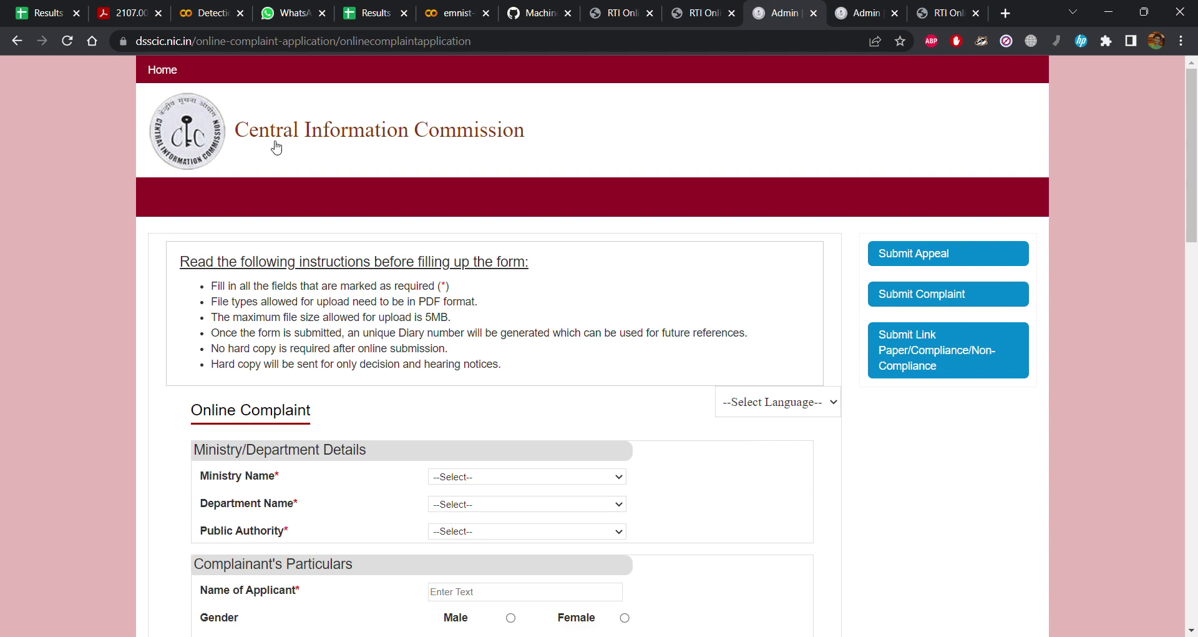
pyautogui.scroll(-1, 214, 363)
pyautogui.scroll(-20, 187, 373)
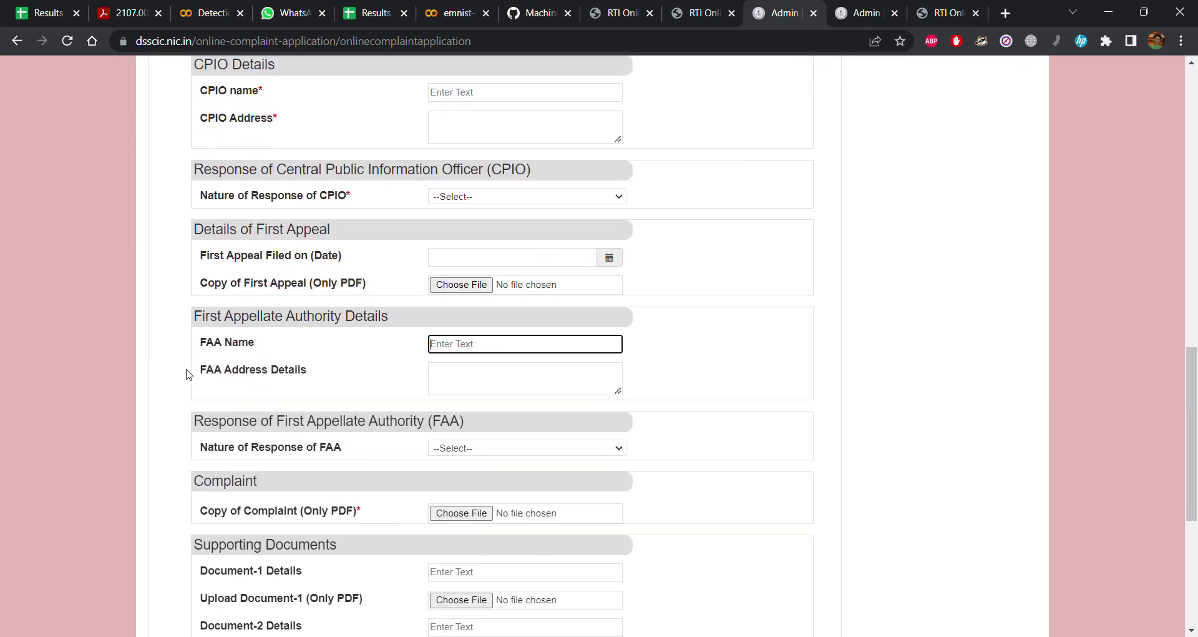
pyautogui.scroll(20, 187, 374)
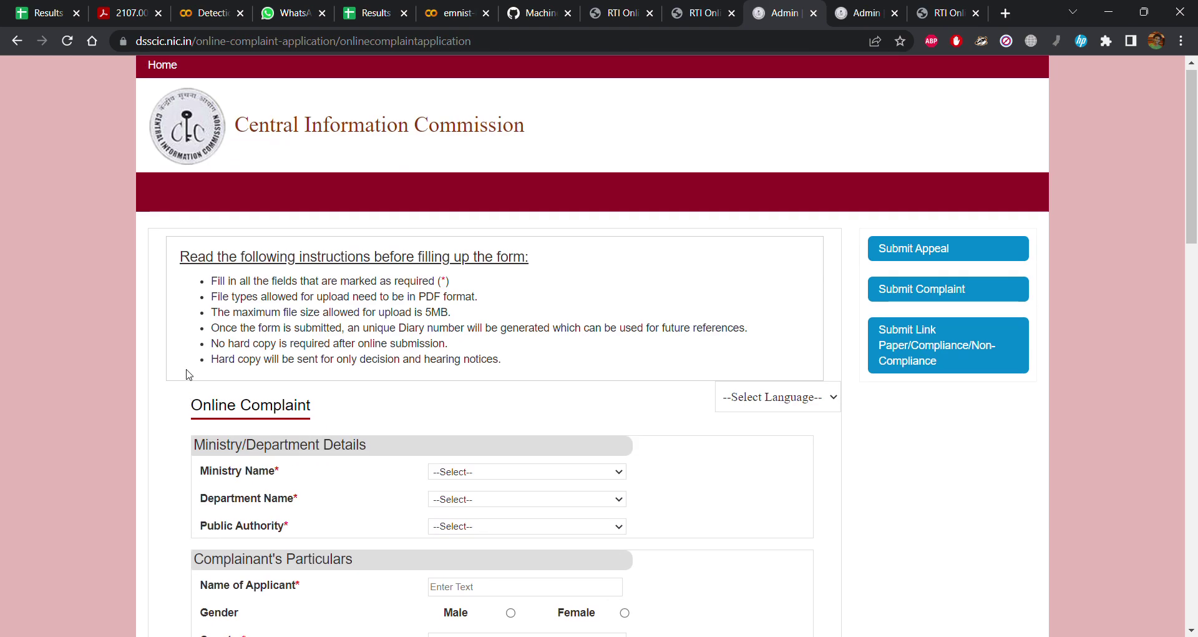